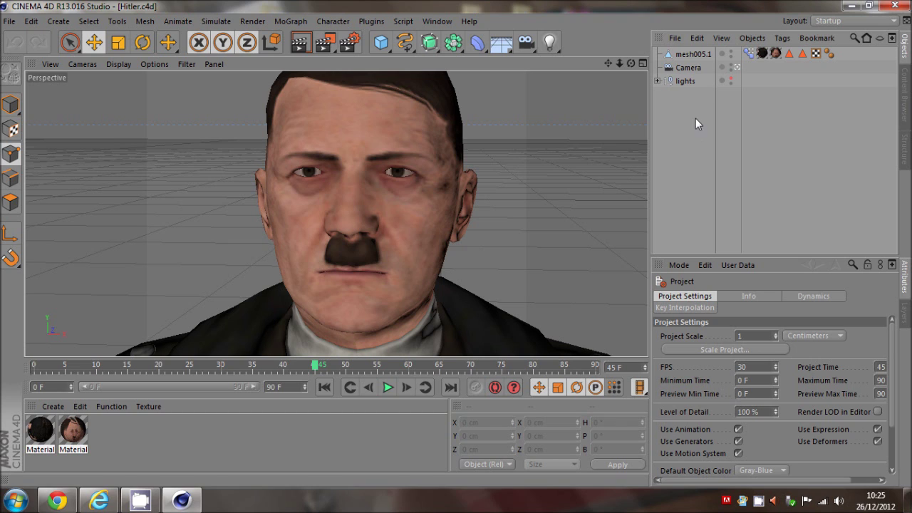
Set the right eyebrow pose's strength to 0 % in the Pose Morph tag and rename Pose.0 as left wink
left_click(747, 52)
left_click(716, 354)
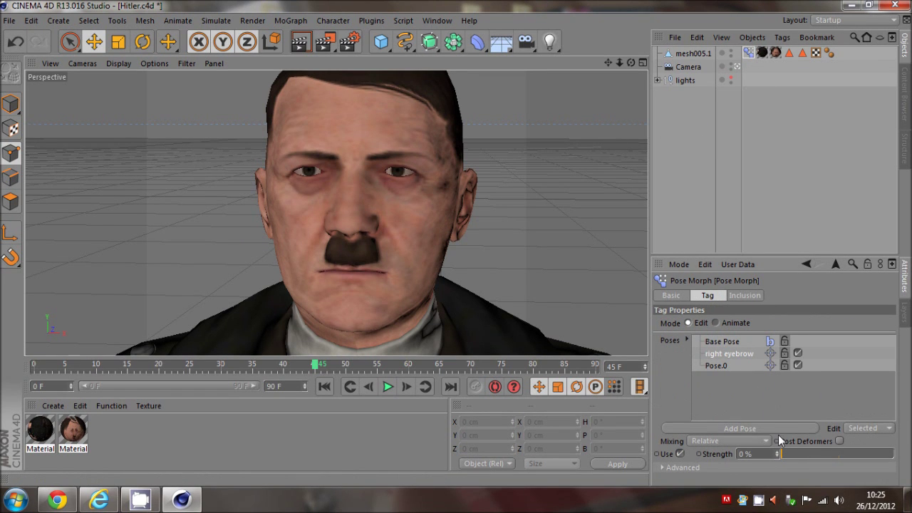
left_click_drag(784, 455, 585, 455)
double_click(717, 366)
left_click(684, 189)
Select mesh005.1 in Point mode and activate the Live Selection tool for editing the mouth area
scroll(456, 249, "up", 5)
scroll(456, 249, "down", 5)
mouse_move(456, 243)
left_mouse_down()
mouse_move(617, 62)
mouse_move(455, 243)
left_mouse_up()
left_click_drag(630, 63, 455, 242)
left_click_drag(629, 62, 455, 242)
scroll(345, 215, "up", 2)
scroll(347, 237, "up", 6)
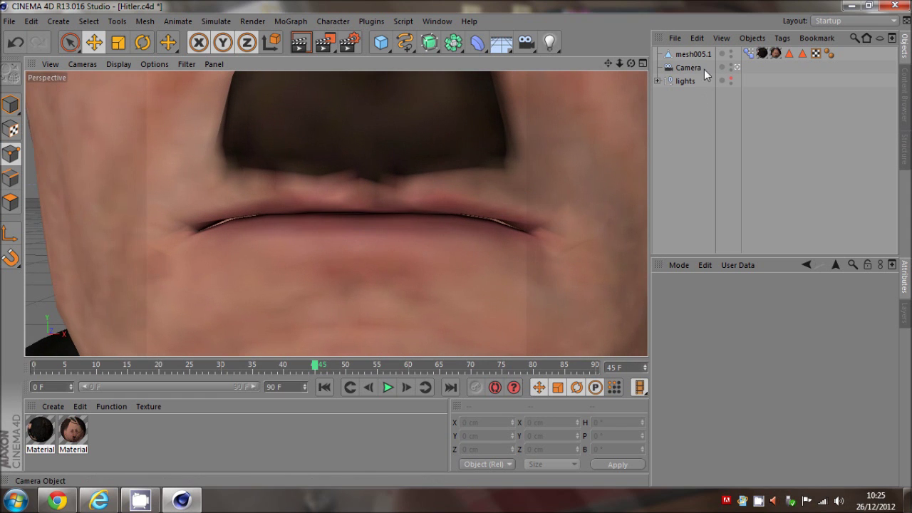
left_click(697, 54)
left_click(11, 155)
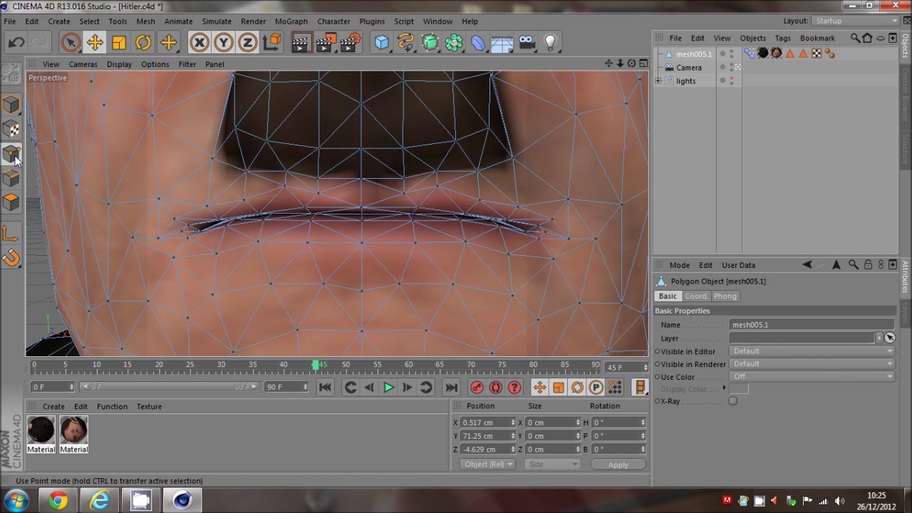
left_click(310, 220)
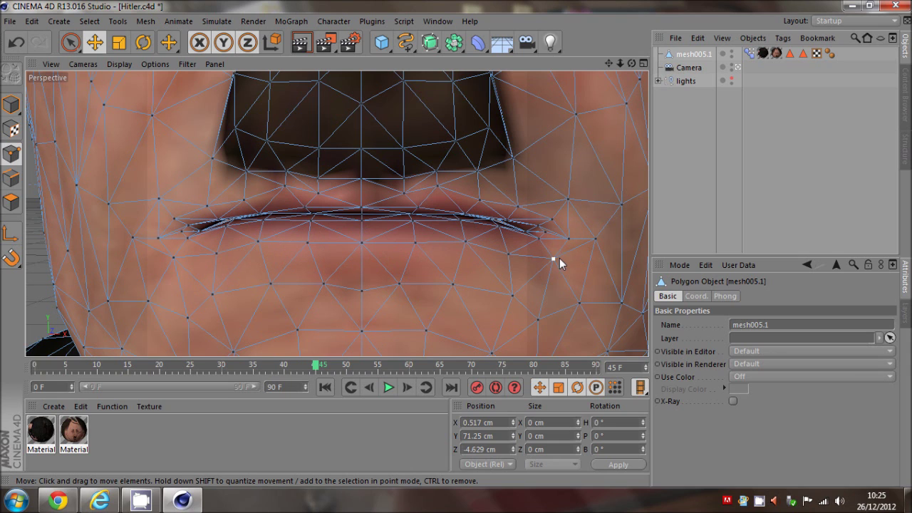
key("ctrl+z")
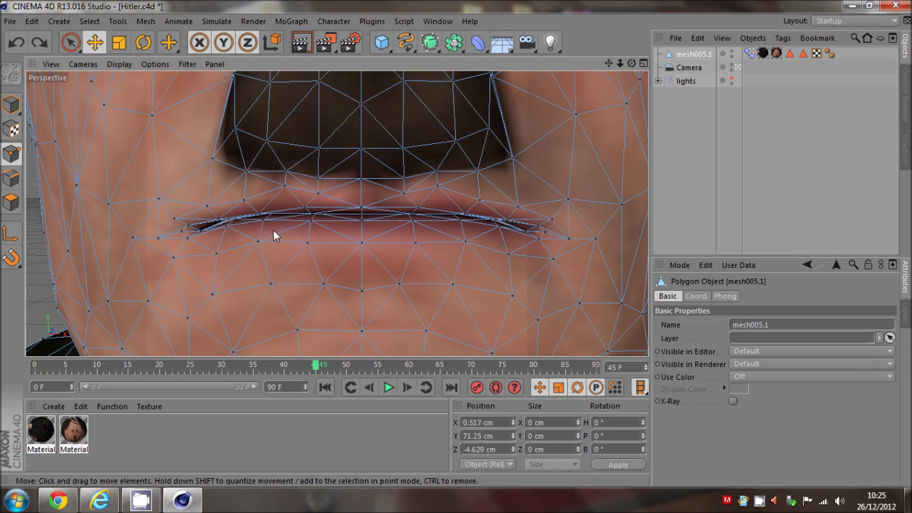
left_click(70, 42)
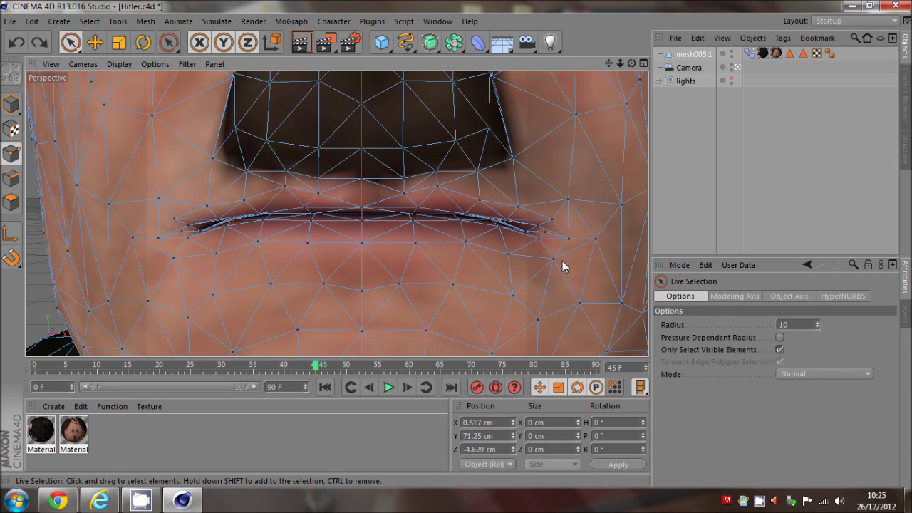
Select the rows of points just below the lower lip and move them down to about Y 69.67 cm
mouse_move(475, 251)
left_mouse_down("shift")
mouse_move(371, 240)
mouse_move(421, 252)
mouse_move(249, 250)
mouse_move(193, 263)
mouse_move(211, 268)
left_mouse_up("shift")
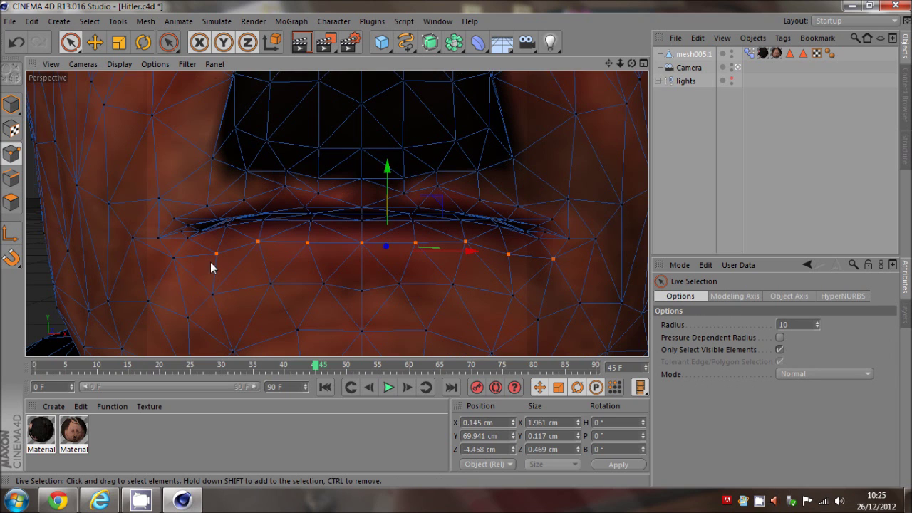
left_click(172, 258, "shift")
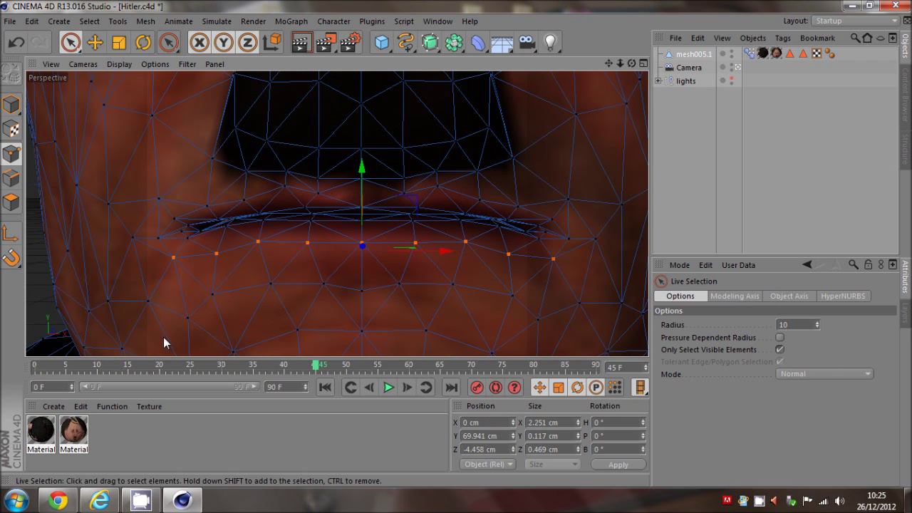
mouse_move(320, 288)
left_mouse_down("shift")
mouse_move(275, 283)
mouse_move(471, 282)
mouse_move(517, 294)
left_mouse_up("shift")
left_click_drag(362, 191, 361, 229)
Move the next row of chin points down, including the outer one to about Y 69.15 cm
left_click_drag(608, 63, 602, 14)
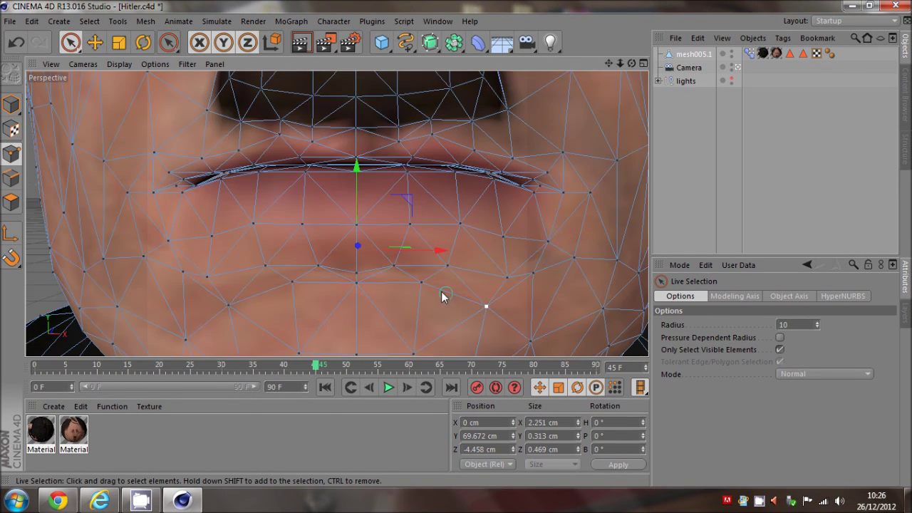
left_click_drag(426, 286, 258, 298)
mouse_move(390, 209)
left_mouse_down()
mouse_move(390, 263)
mouse_move(389, 242)
left_mouse_up()
left_click(227, 305)
left_click_drag(233, 256, 236, 283)
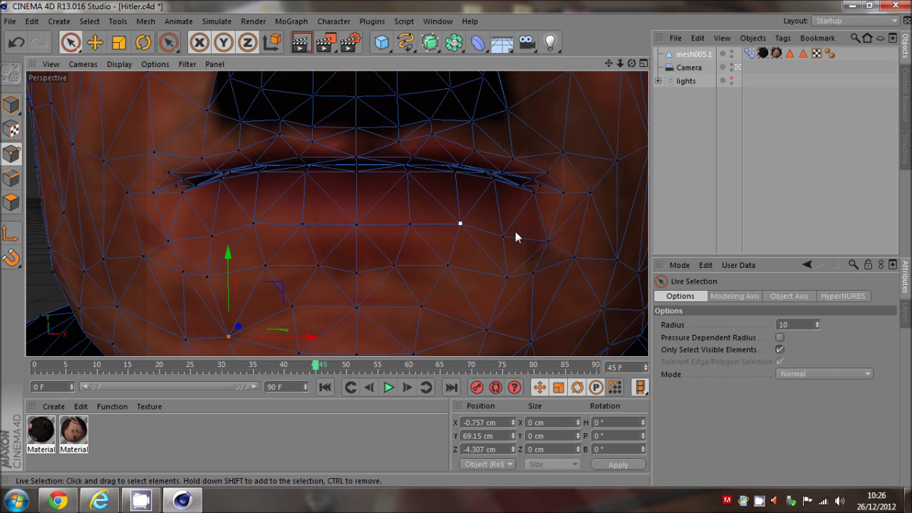
Select the row of points across the lower lip and move it down to about Y 69.96 cm
mouse_move(496, 180)
left_mouse_down()
mouse_move(265, 175)
mouse_move(230, 184)
left_mouse_up()
left_click_drag(357, 122, 358, 150)
Select the points along the lower lip's inner edge from corner to corner and lower them to about Y 70 cm
scroll(280, 189, "up", 6)
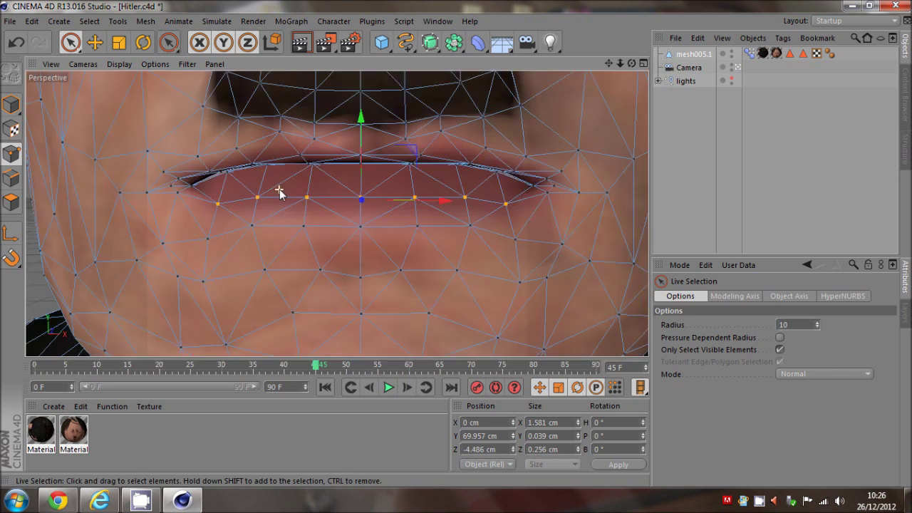
left_click(91, 135)
left_click(173, 118, "shift")
left_click(275, 116, "shift")
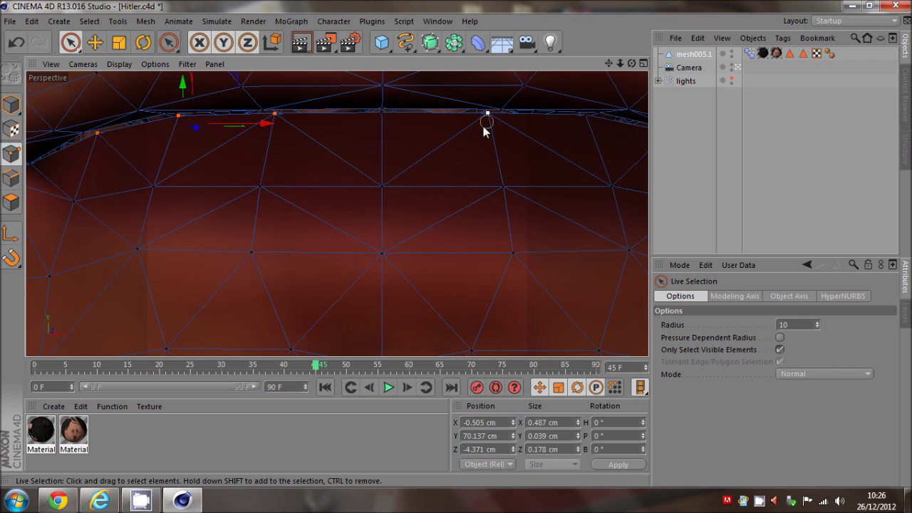
left_click(379, 117, "shift")
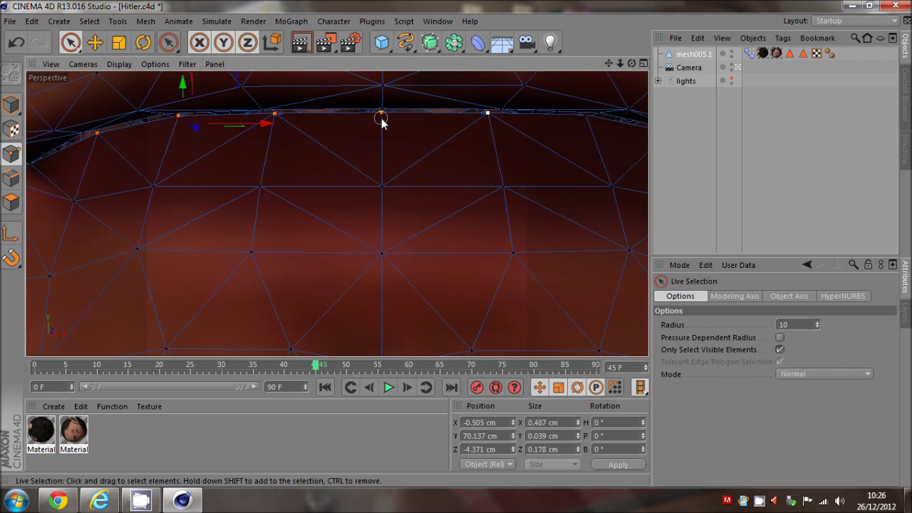
left_click(584, 123, "shift")
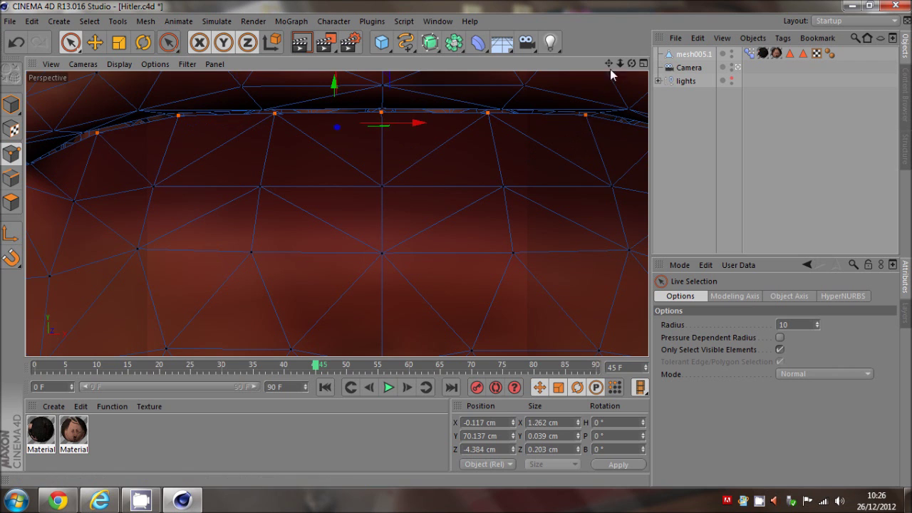
left_click_drag(609, 64, 567, 149)
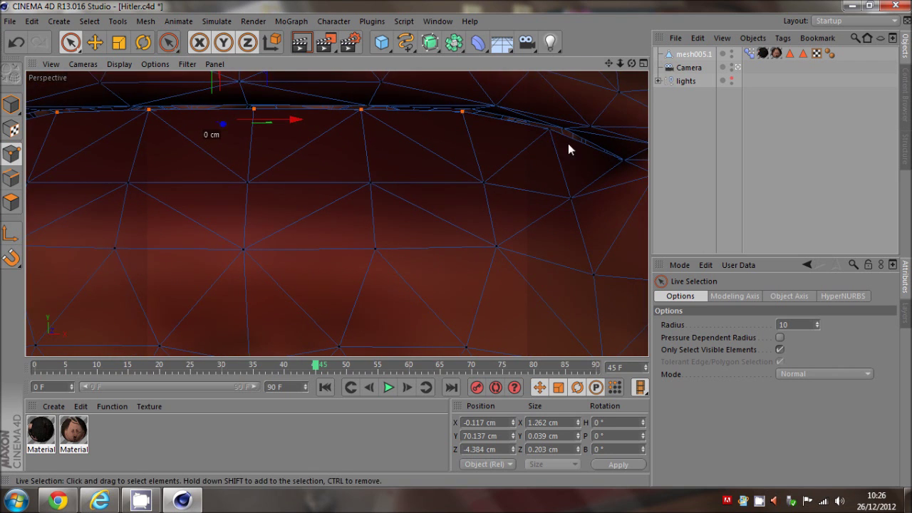
left_click(548, 131, "shift")
scroll(570, 162, "down", 2)
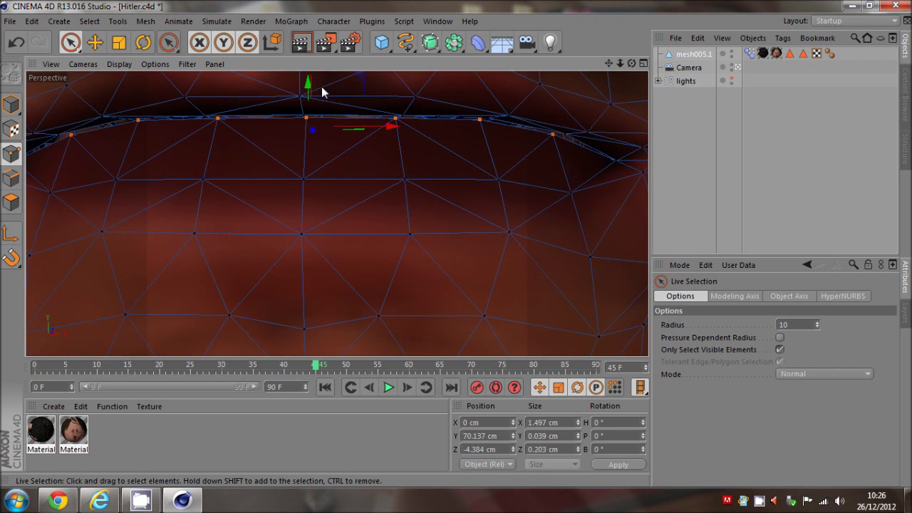
left_click_drag(309, 88, 316, 135)
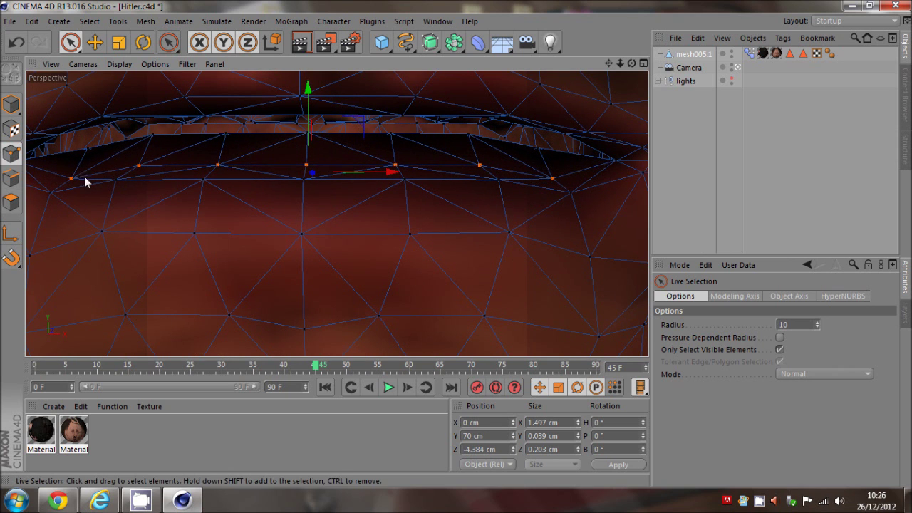
Select the remaining row of points behind the lower lip's edge and move it down to about Y 70 cm
left_click_drag(91, 157, 146, 146)
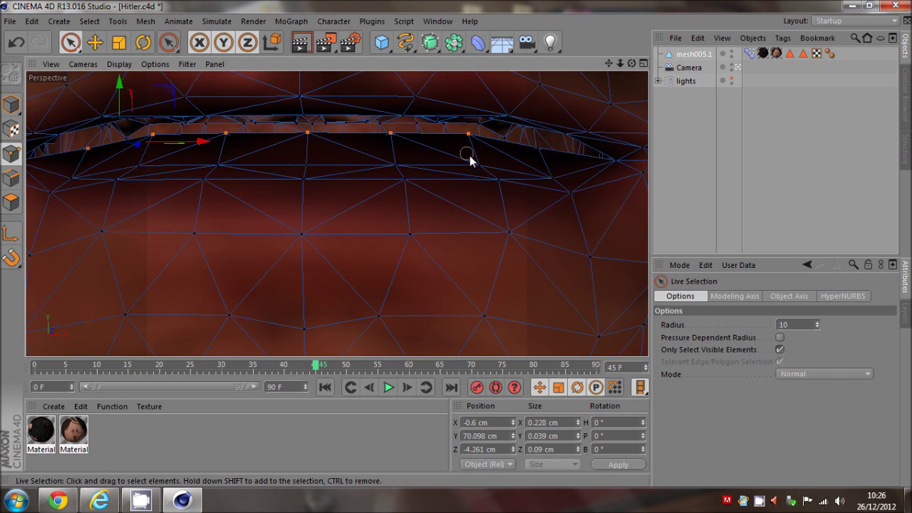
left_click(540, 151, "shift")
left_click_drag(310, 98, 319, 132)
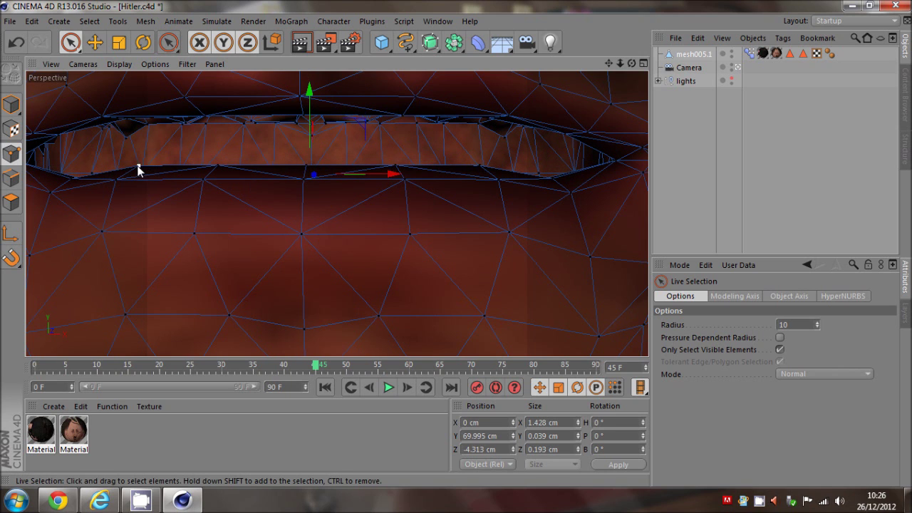
Adjust the height of the two outer lower-lip points near the mouth corners to about Y 70 cm
left_click(556, 177)
left_click_drag(551, 140, 553, 142)
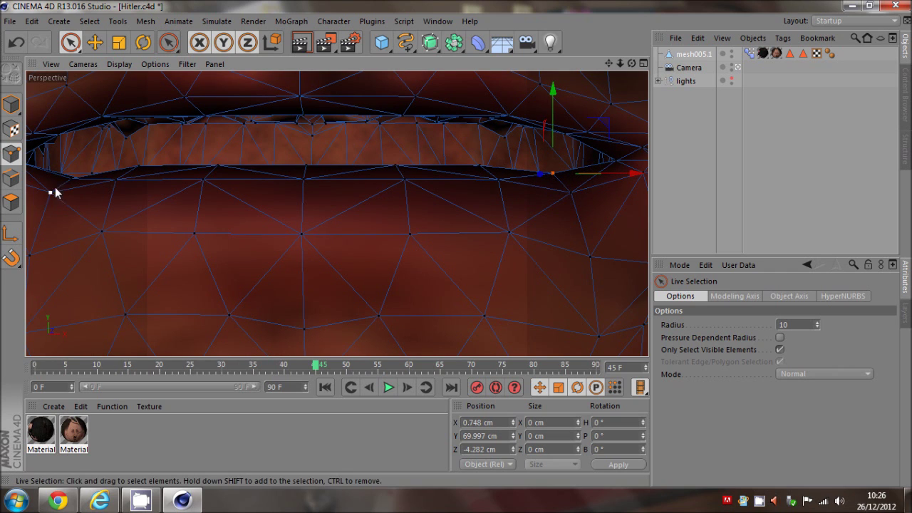
left_click(72, 178)
left_click_drag(71, 142, 70, 127)
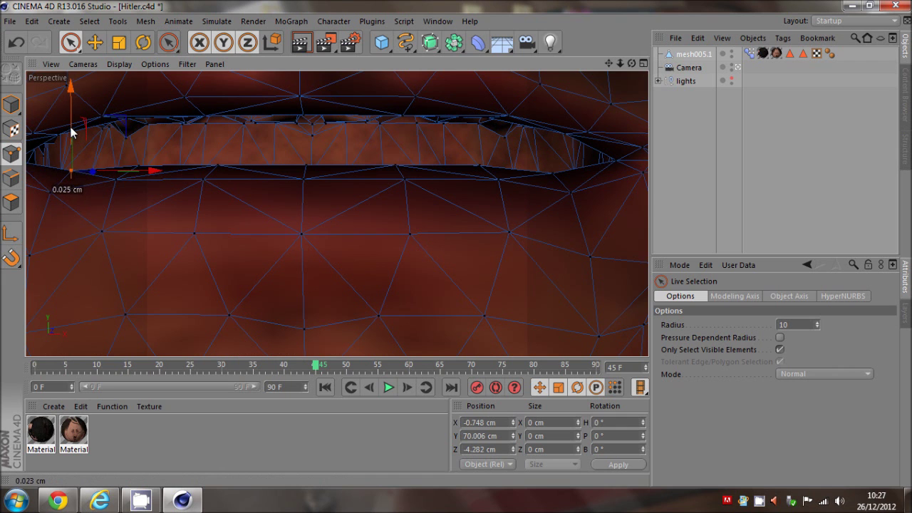
Examine the poses in mesh005.1's Pose Morph tag and check the left wink pose's strength against the mouth shape
scroll(334, 170, "down", 3)
scroll(329, 183, "down", 2)
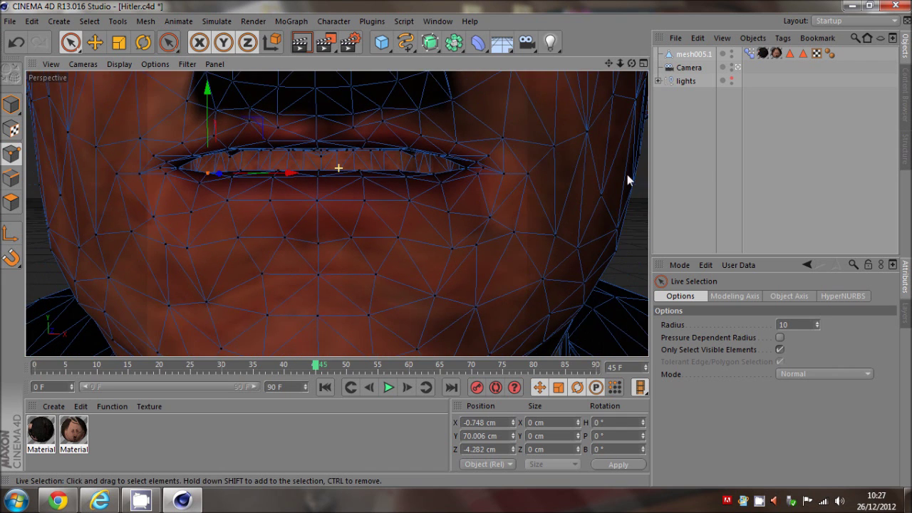
left_click(682, 173)
left_click(748, 54)
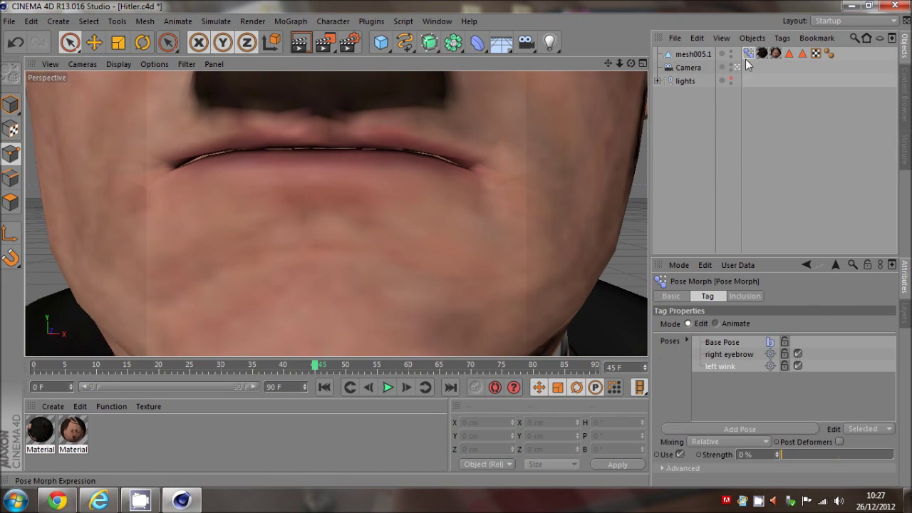
left_click(723, 343)
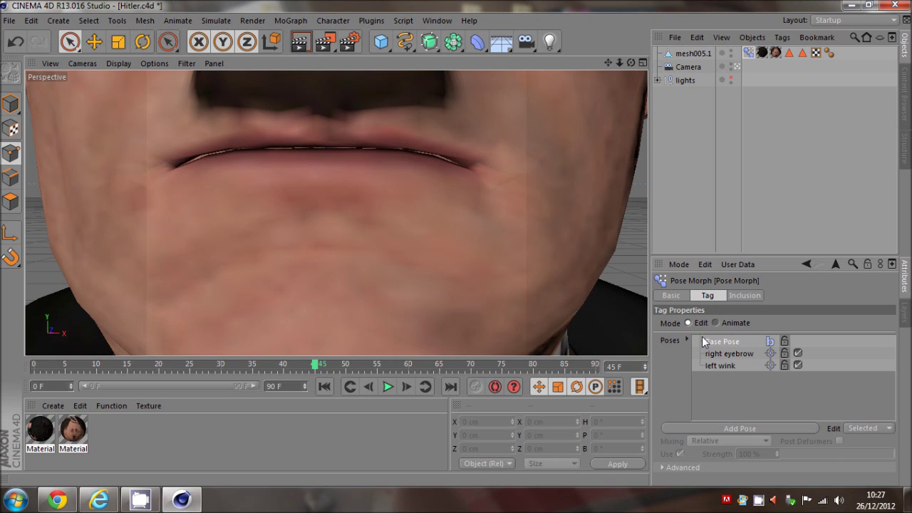
left_click(741, 390)
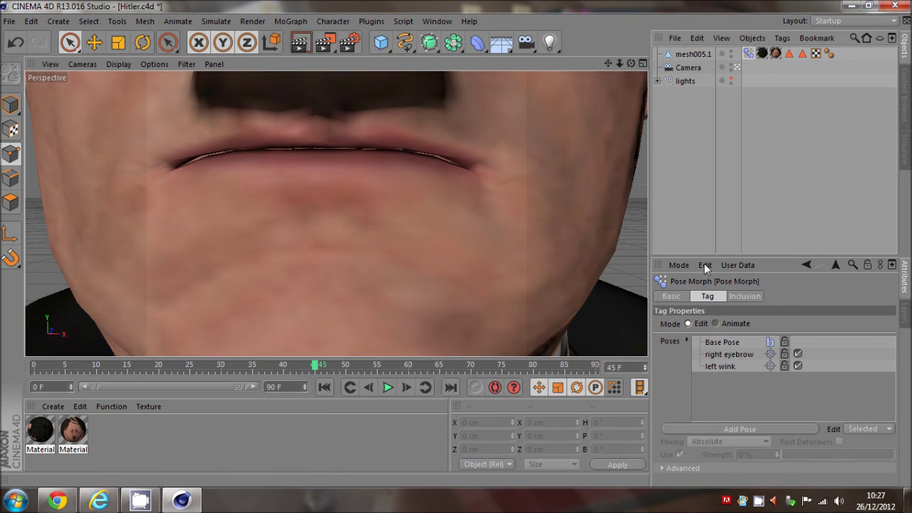
left_click(726, 343)
left_click(727, 354)
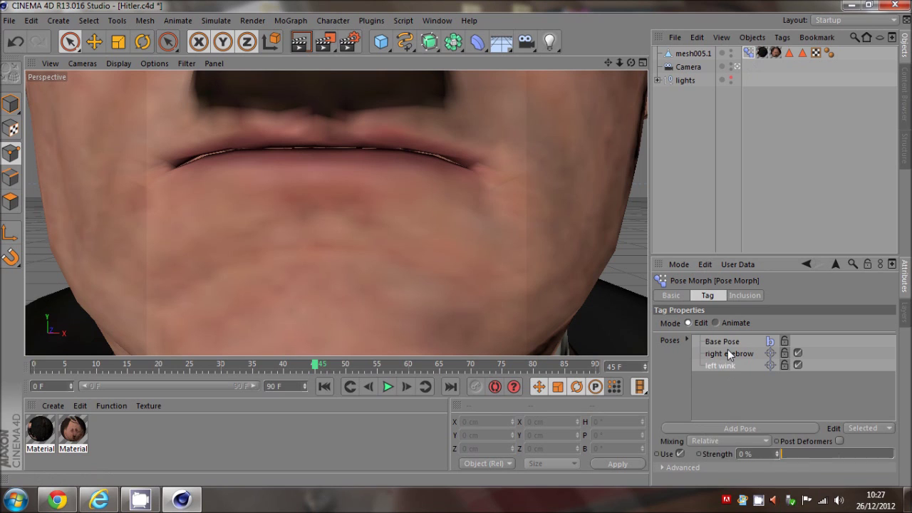
left_click(791, 454)
left_click_drag(787, 453, 764, 457)
Add a new pose to the Pose Morph tag and reselect mesh005.1 for point editing
left_click(721, 343)
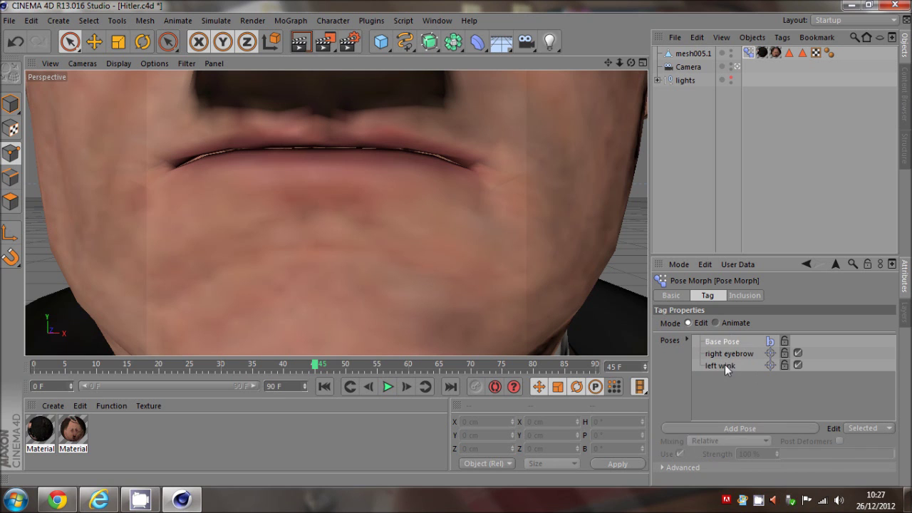
left_click(733, 427)
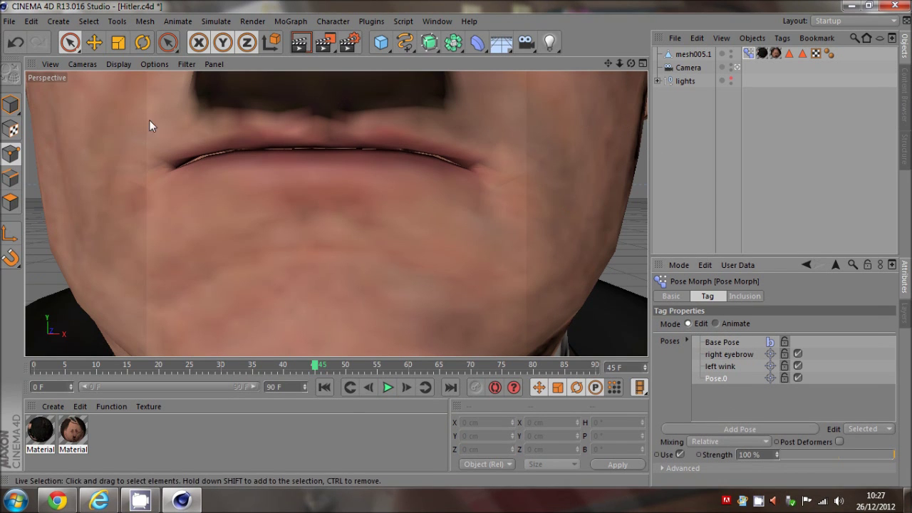
left_click(695, 55)
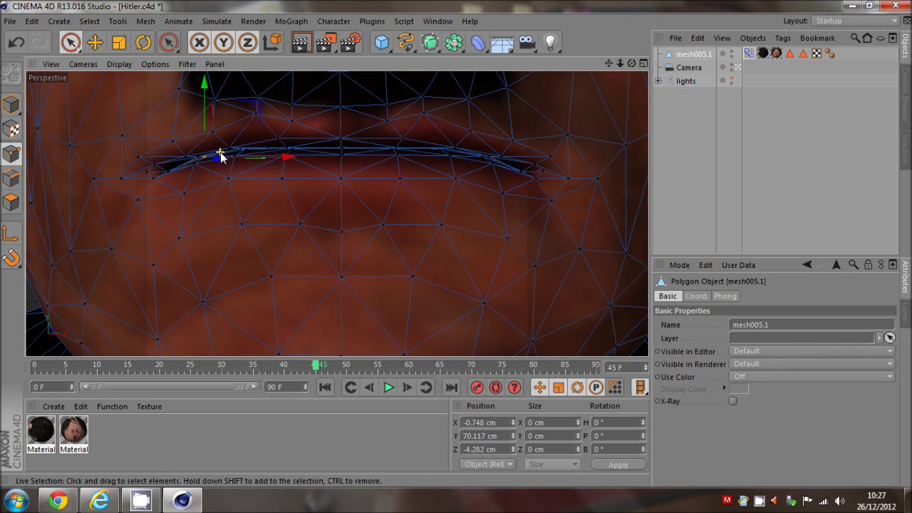
Select the rows of points below the lower lip and on the upper chin and move them down
left_click_drag(607, 63, 615, 66)
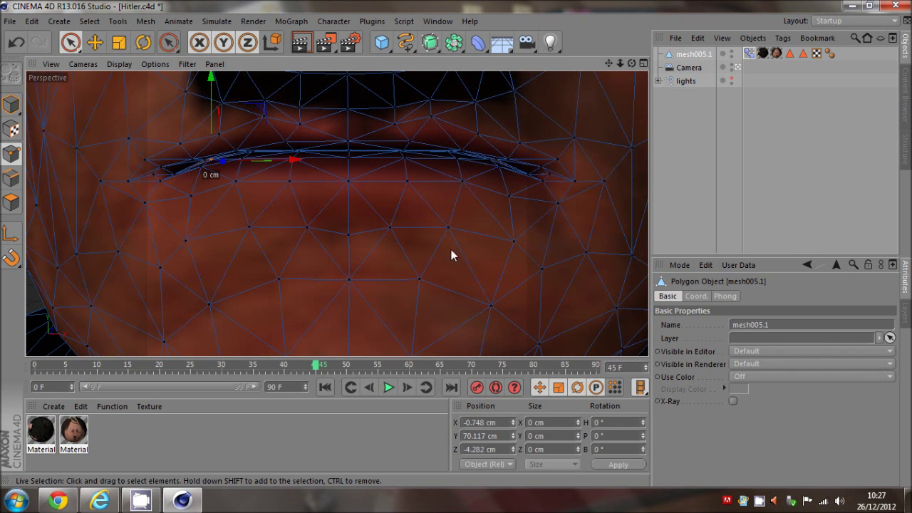
mouse_move(507, 195)
left_mouse_down()
mouse_move(464, 185)
mouse_move(199, 191)
mouse_move(188, 236)
mouse_move(453, 230)
mouse_move(437, 275)
mouse_move(265, 280)
left_mouse_up()
left_click_drag(347, 146, 351, 188)
Select the two outer chin points on both sides and move them down to about Y 69.16 cm
left_click(491, 308)
left_click(207, 306, "shift")
left_click_drag(354, 232, 356, 264)
Select the seven points across the lower lip and move them down to about Y 69.96 cm
scroll(198, 170, "up", 1)
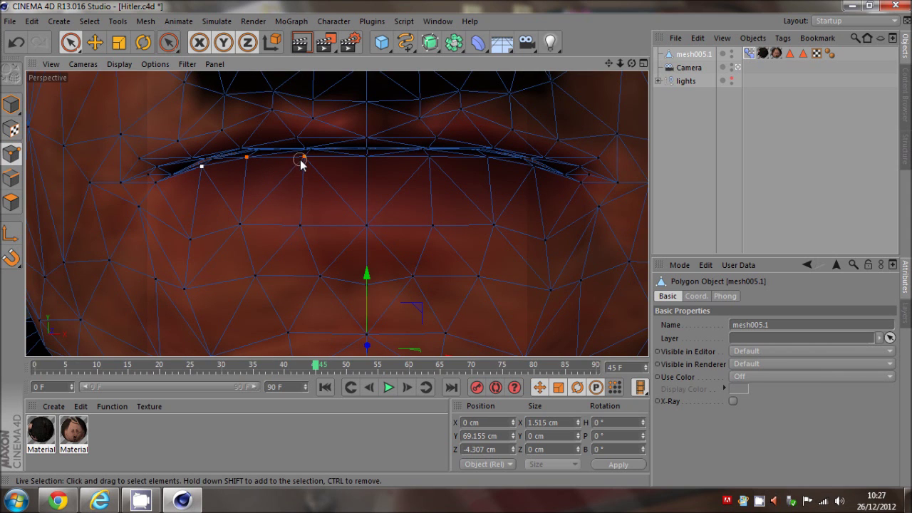
mouse_move(301, 164)
left_mouse_down("shift")
mouse_move(430, 158)
mouse_move(501, 177)
mouse_move(533, 170)
left_mouse_up("shift")
left_click_drag(367, 109, 303, 145)
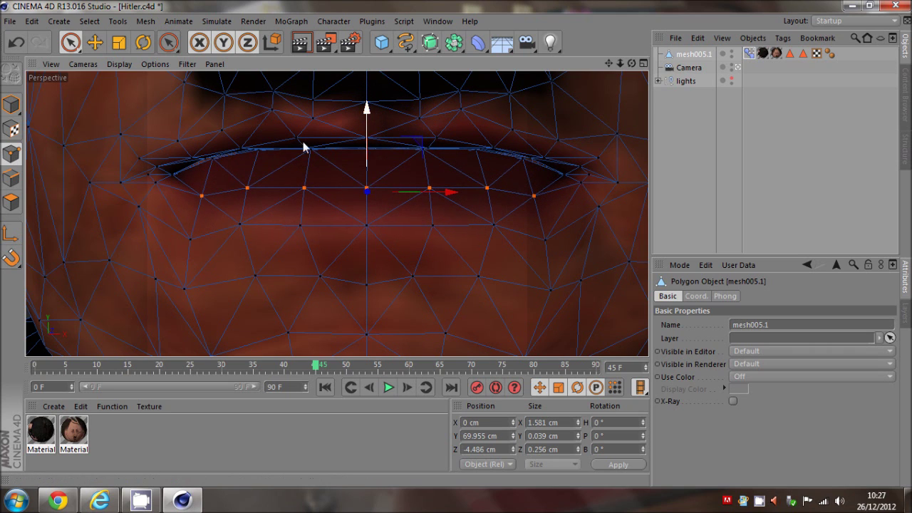
Select the row of points along the upper edge of the lower lip and move them down to about Y 69.98 cm
mouse_move(215, 168)
left_mouse_down()
mouse_move(315, 157)
mouse_move(413, 163)
mouse_move(368, 154)
mouse_move(395, 171)
left_mouse_up()
scroll(389, 167, "up", 4)
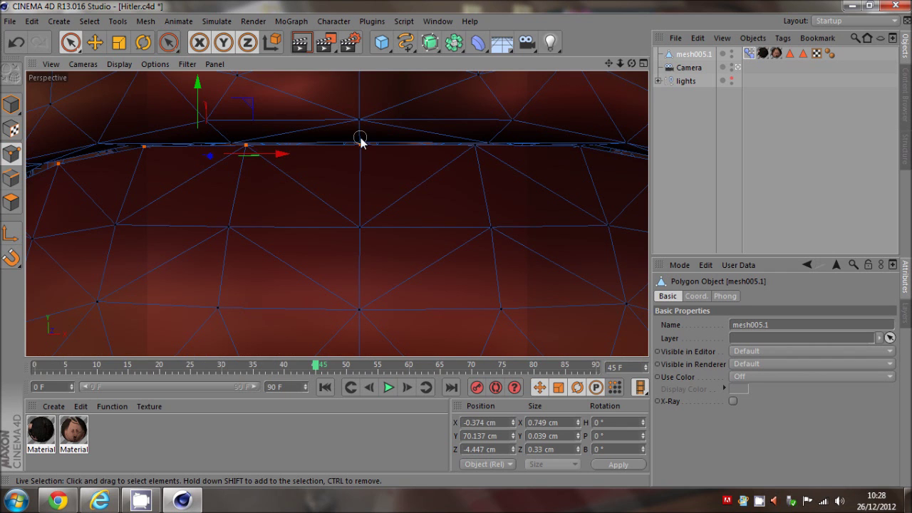
left_click(360, 139, "ctrl")
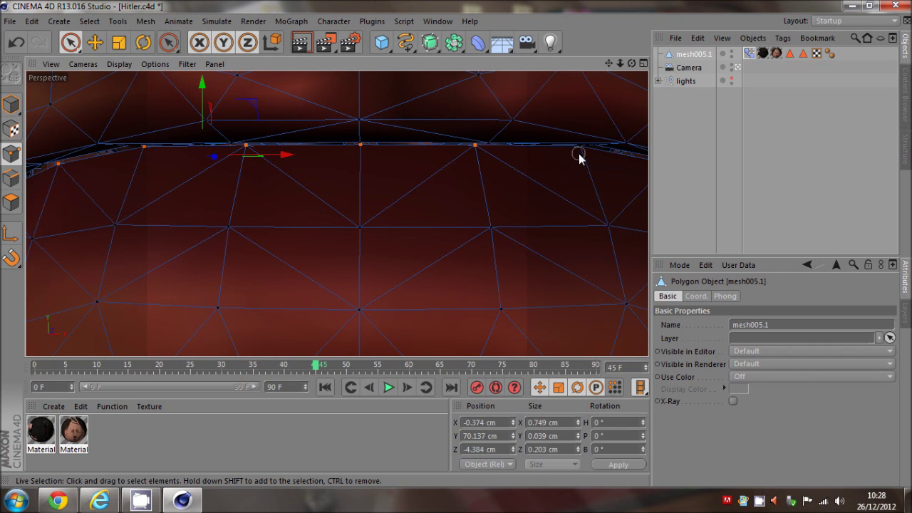
left_click_drag(580, 152, 580, 152, "shift")
left_click_drag(609, 64, 479, 39)
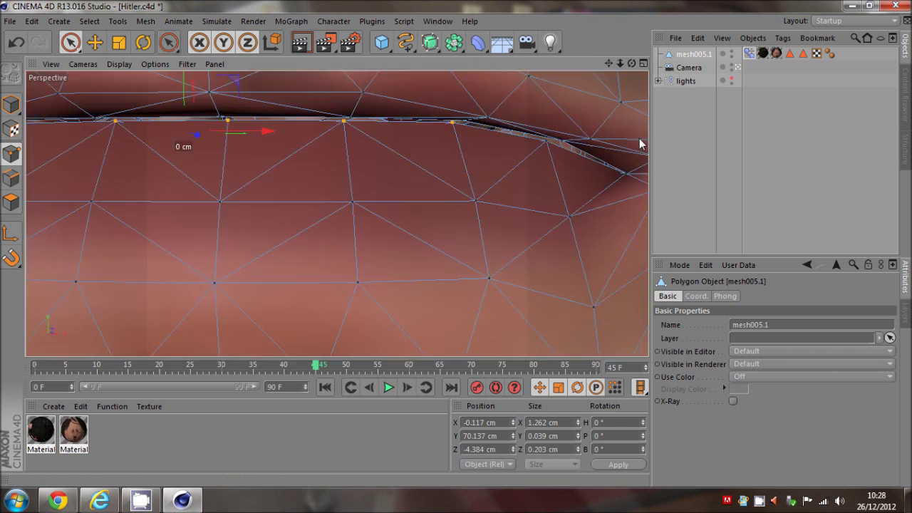
left_click(546, 144, "shift")
left_click_drag(233, 83, 235, 156)
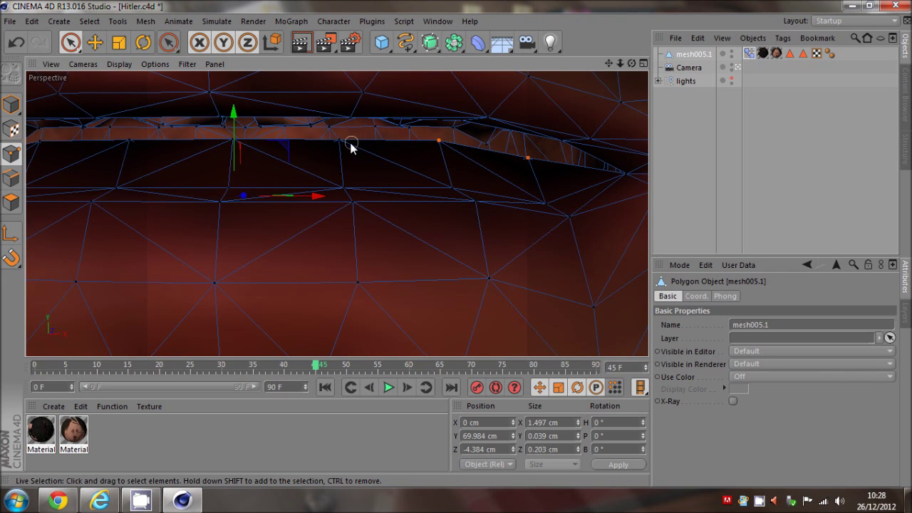
Select the second row of points just inside the lower lip edge and lower them level with the outer edge, to about Y 69.98 cm
left_click_drag(67, 141, 39, 141)
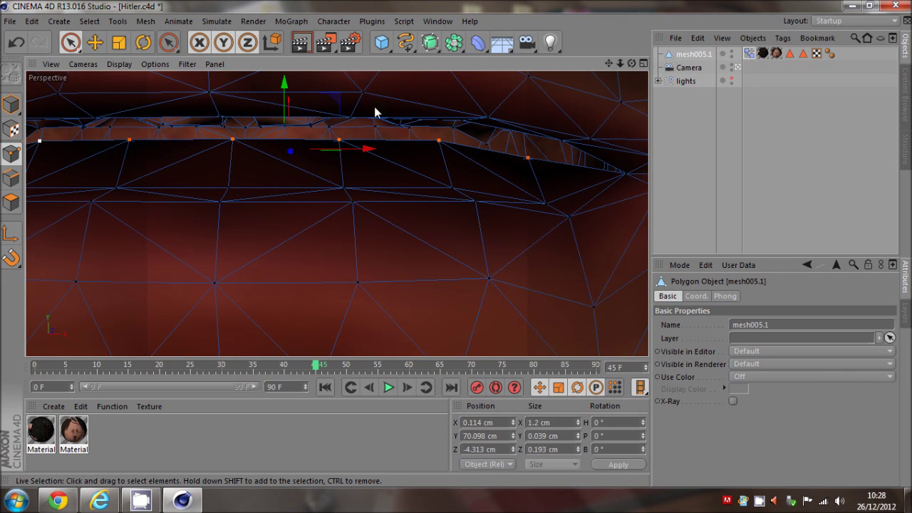
left_click(245, 156, "shift")
left_click_drag(540, 88, 539, 137)
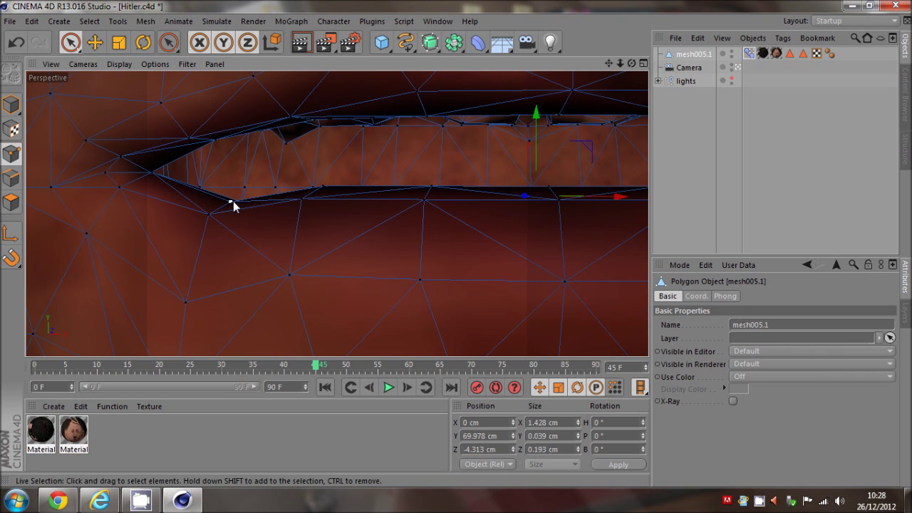
left_click(233, 201)
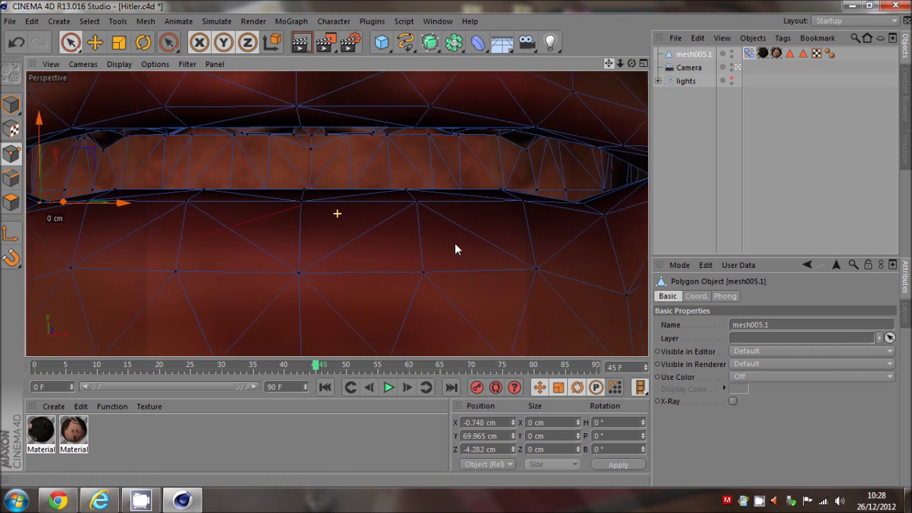
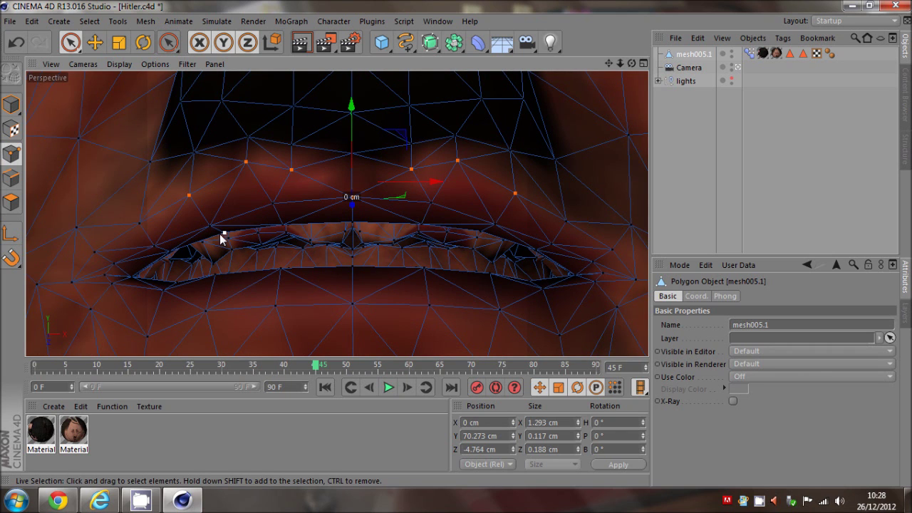
Select the points along the lower edge of the upper lip and move them up to about Y 70.24 cm
left_click(211, 226)
left_click(550, 246, "shift")
left_click(540, 250, "ctrl")
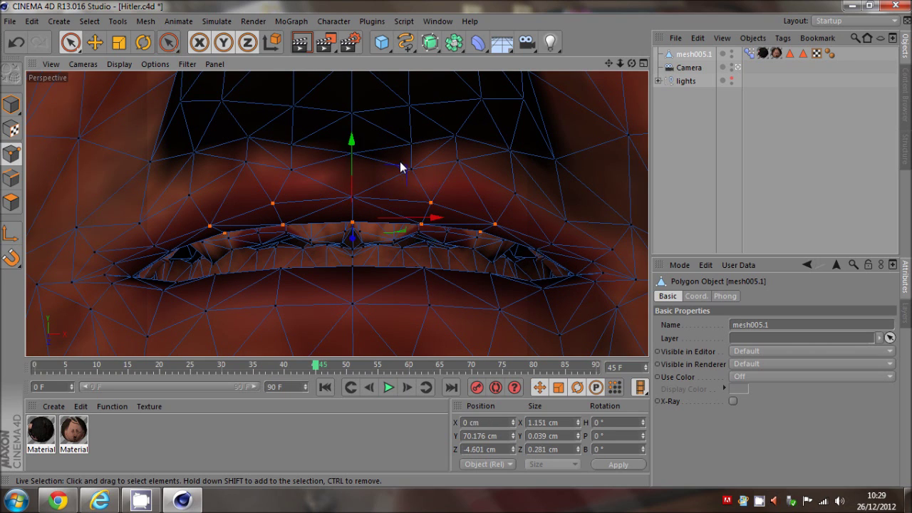
left_click_drag(347, 176, 352, 158)
Select the row of points just inside the upper lip edge and move them up to about Y 70.25 cm
left_click(287, 225)
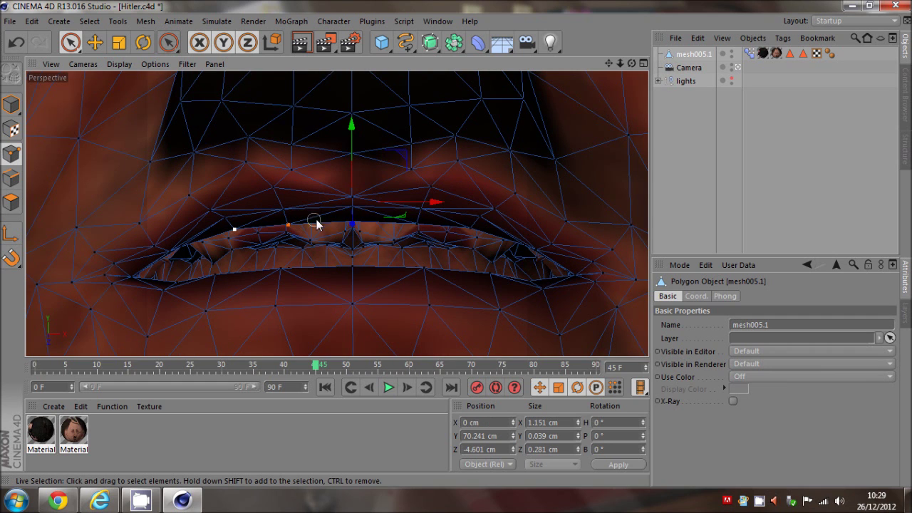
left_click(460, 225)
left_click_drag(350, 178, 351, 164)
Deselect the mesh, frame the whole head and render the view to check the open mouth
left_click_drag(631, 63, 457, 243)
left_click(683, 150)
left_click_drag(618, 63, 456, 242)
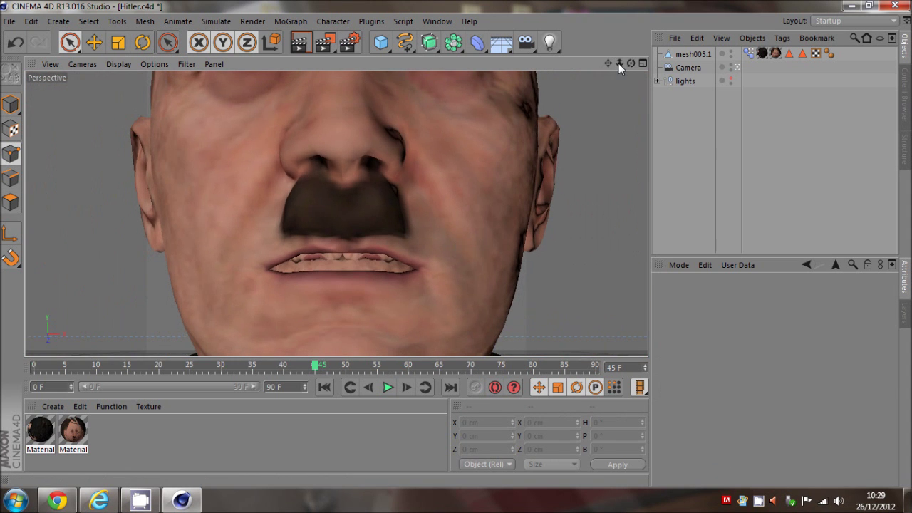
left_click_drag(619, 64, 455, 243)
left_click_drag(610, 63, 626, 62)
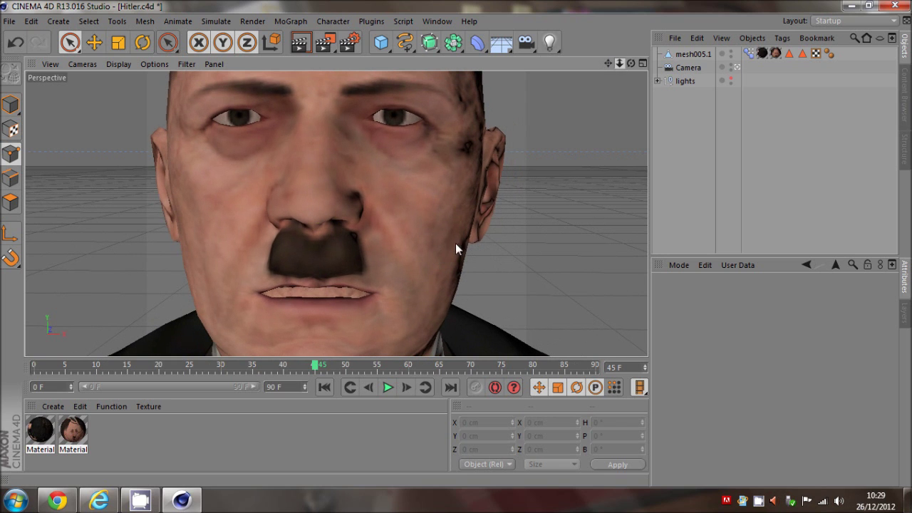
left_click_drag(455, 243, 456, 243)
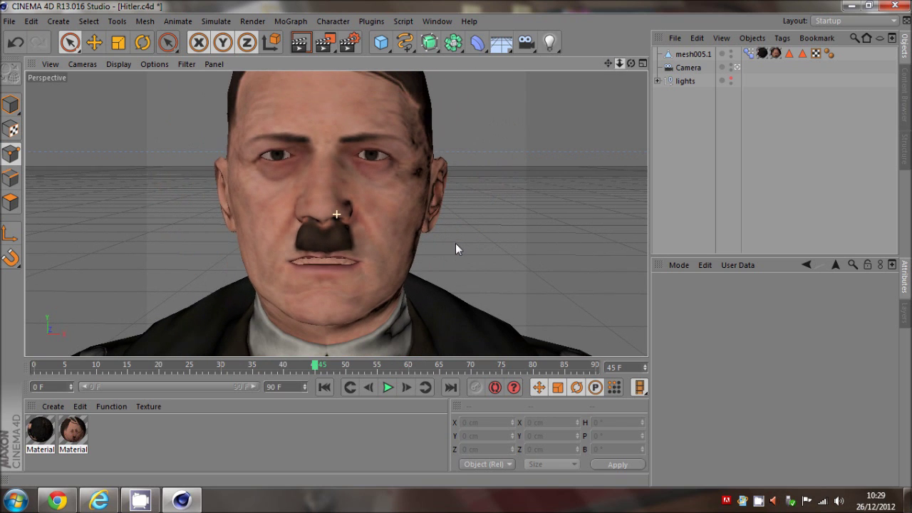
left_click(307, 44)
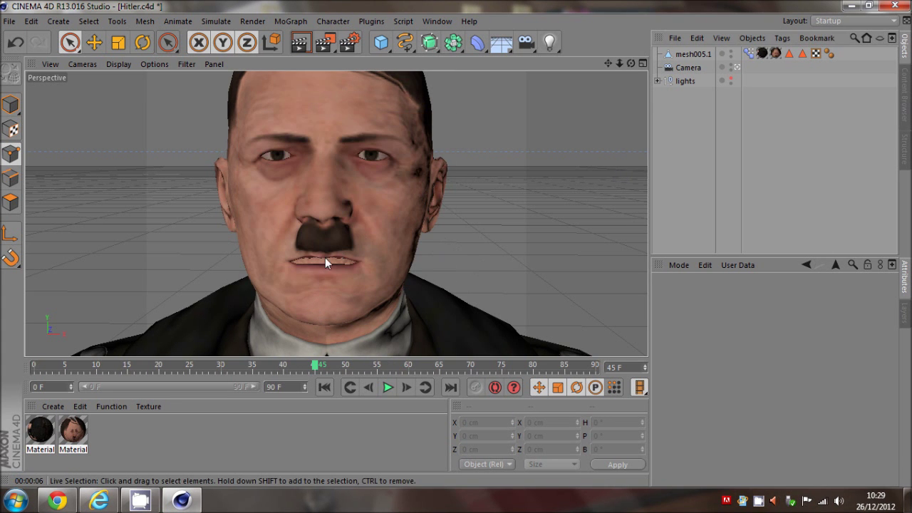
Select the centre point on the upper lip's edge and move it up to about Y 70.26 cm
scroll(318, 256, "up", 6)
scroll(318, 256, "up", 4)
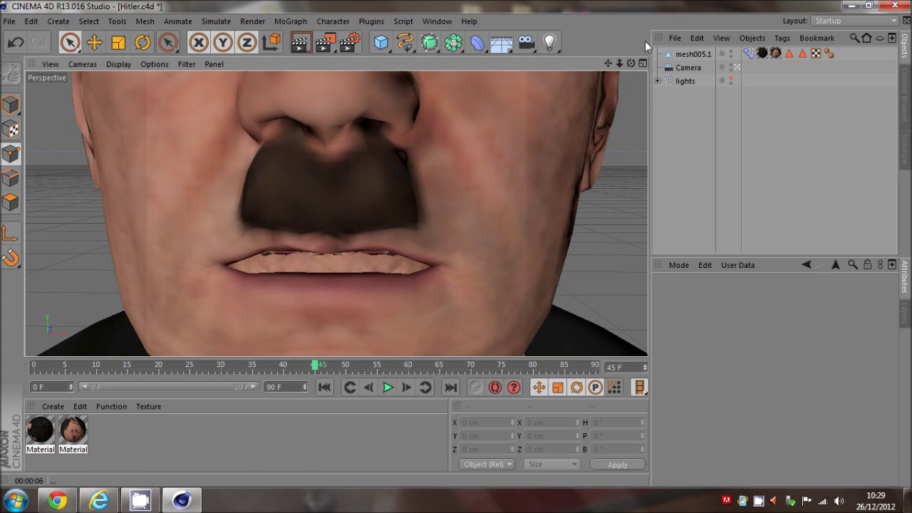
scroll(251, 272, "up", 5)
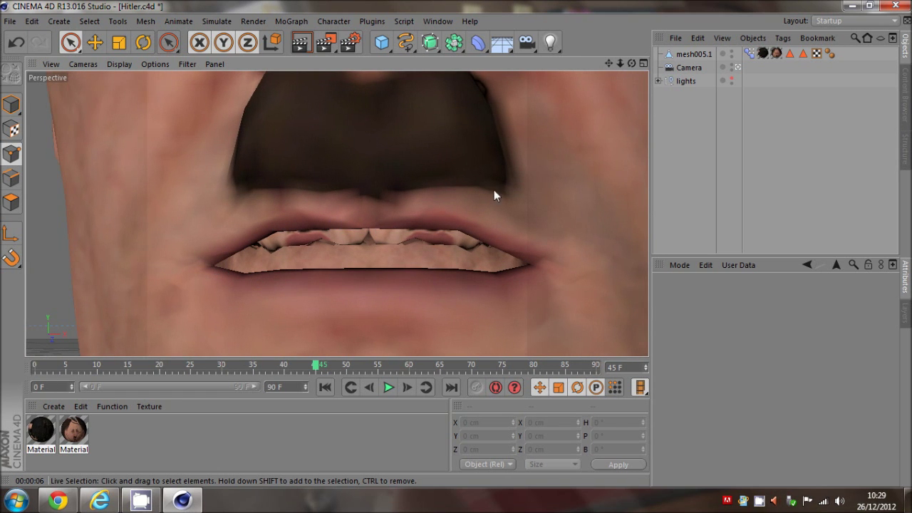
left_click(413, 205)
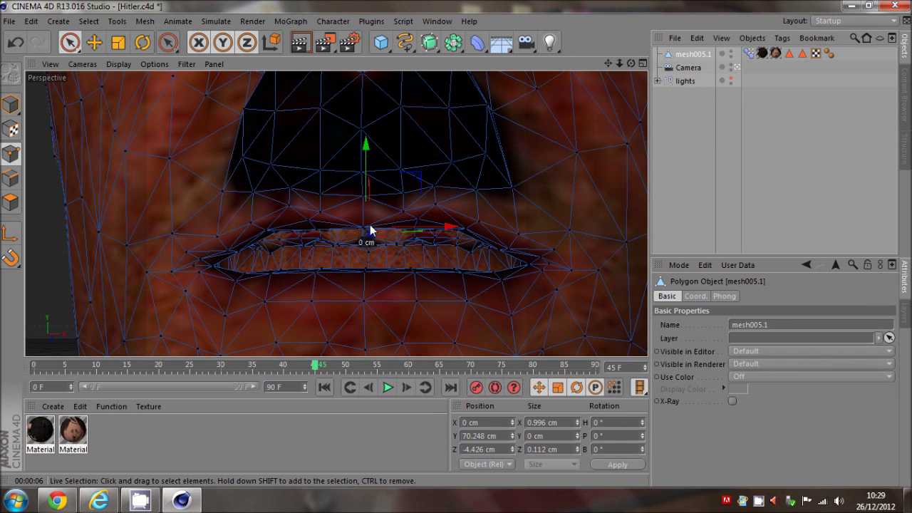
scroll(366, 228, "up", 3)
scroll(363, 230, "up", 5)
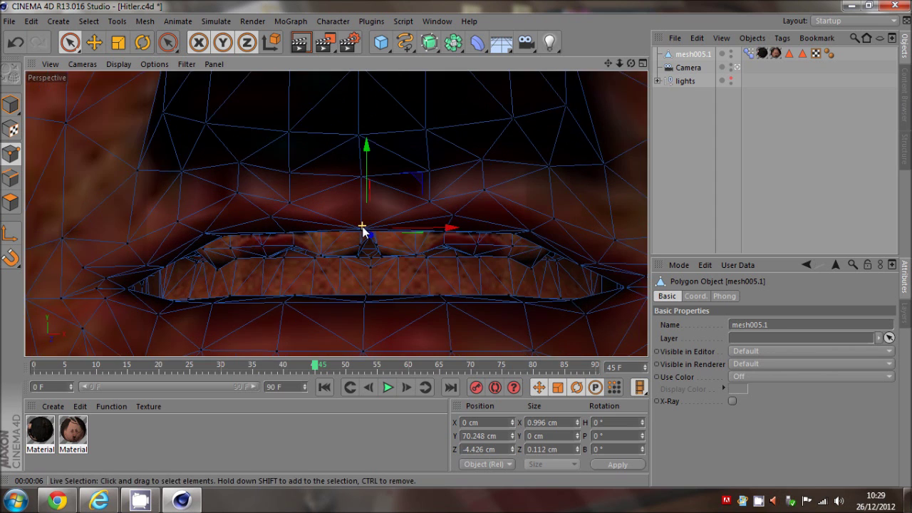
left_click(359, 232)
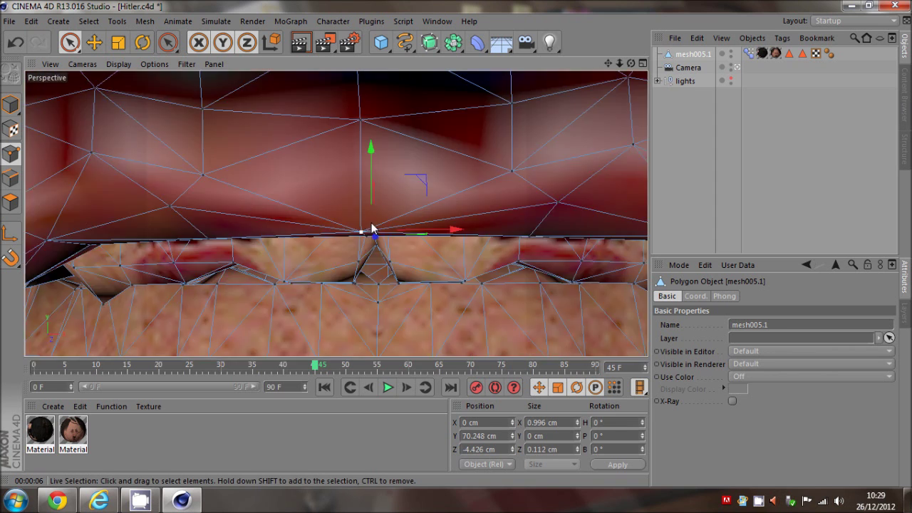
left_click_drag(358, 176, 360, 146)
Deselect the mesh and render the view around the mouth to check the corrected upper lip
left_click(677, 124)
scroll(449, 246, "down", 8)
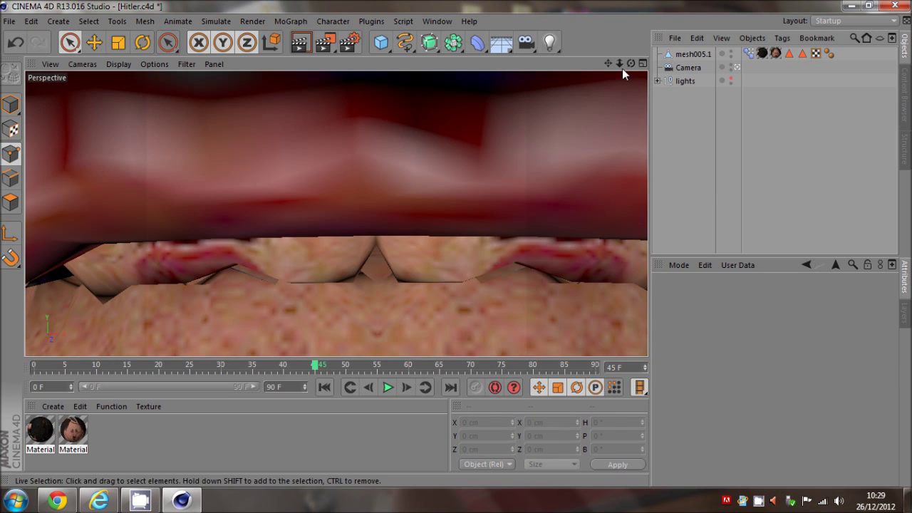
left_click(299, 43)
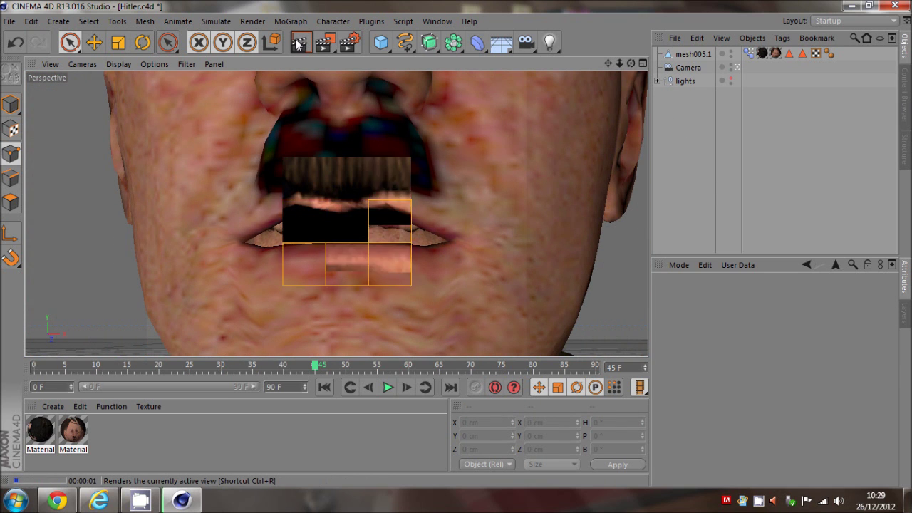
left_click(720, 149)
left_click_drag(619, 64, 455, 243)
Rename Pose.0 in the Pose Morph tag as "mouth open" and leave the tag's settings
left_click(748, 53)
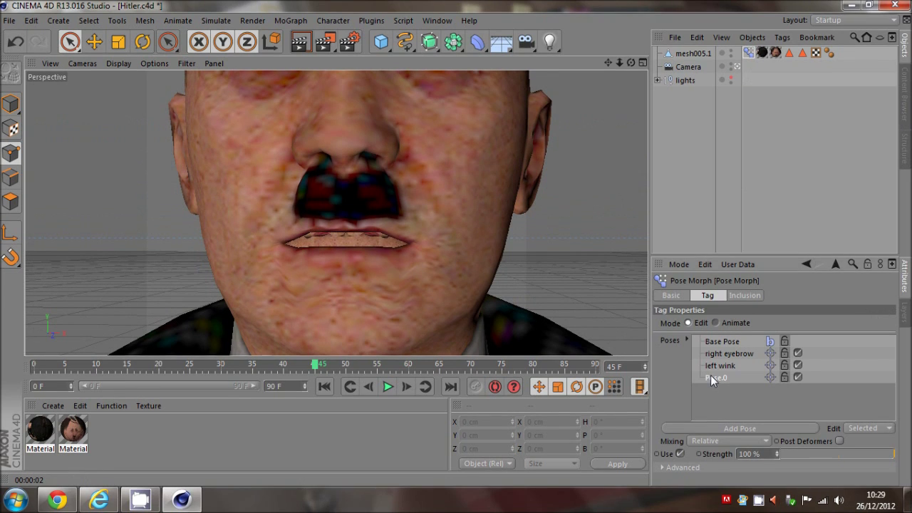
double_click(710, 377)
type("mouth")
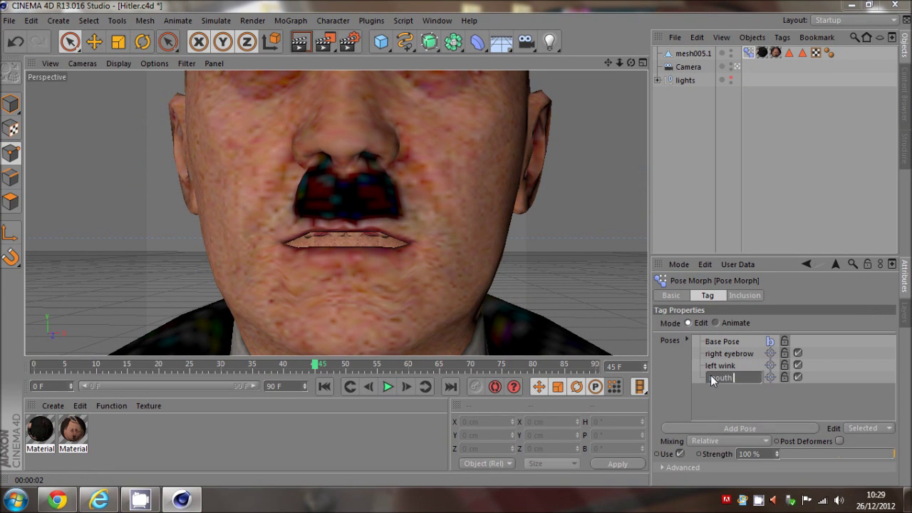
type(" open")
key("Return")
left_click(695, 53)
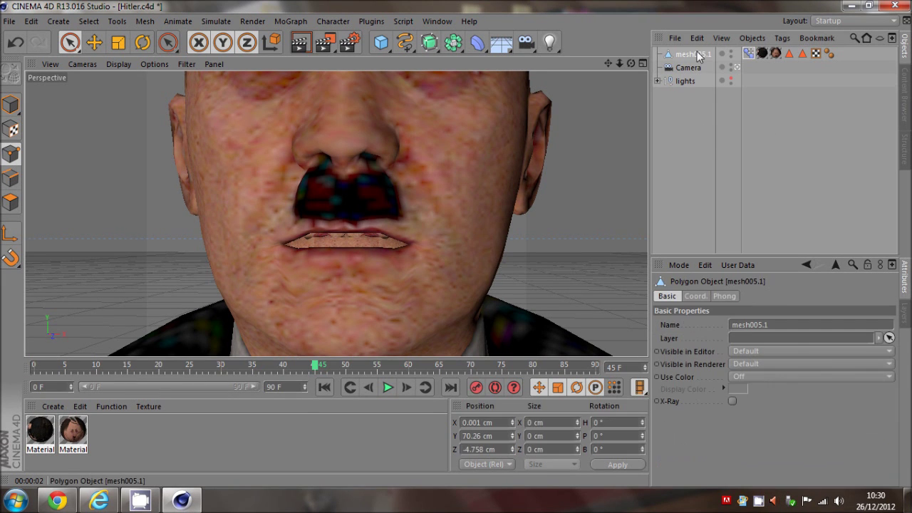
left_click(660, 144)
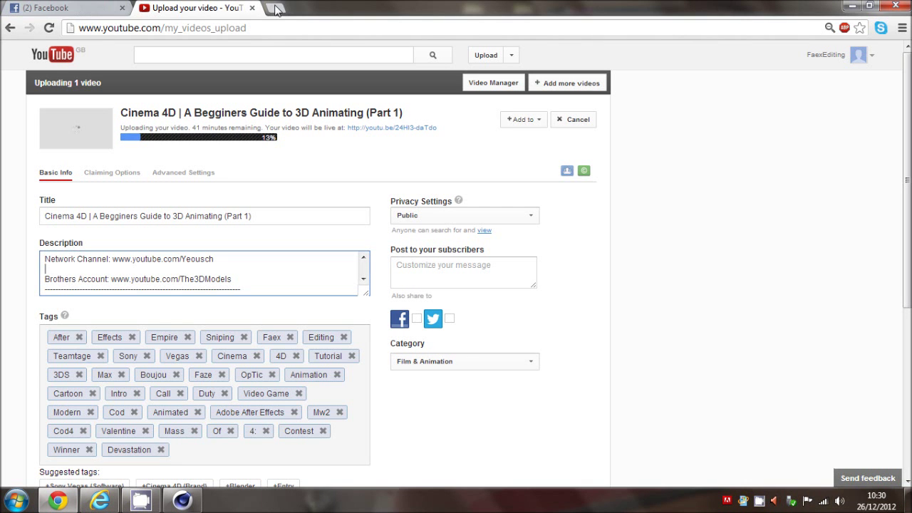
In a new Chrome tab, search Google Images for "face expressions vowels"
left_click(275, 9)
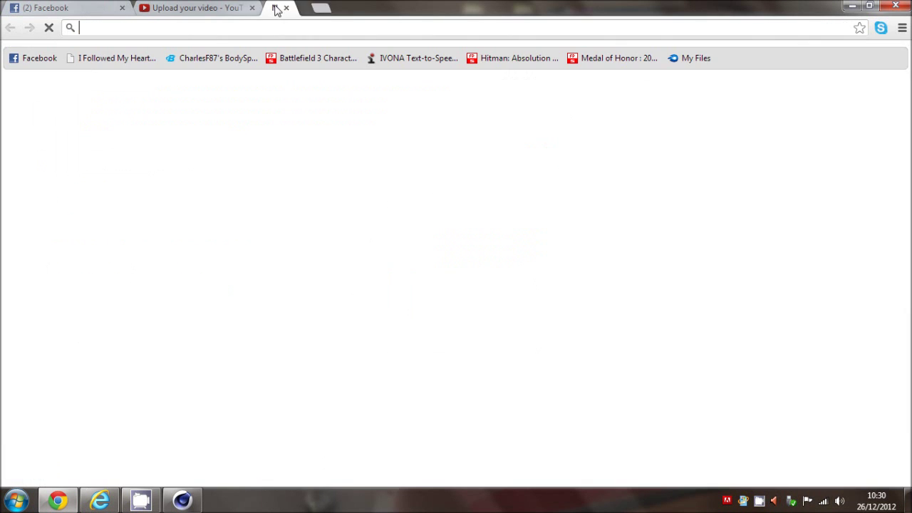
left_click(393, 159)
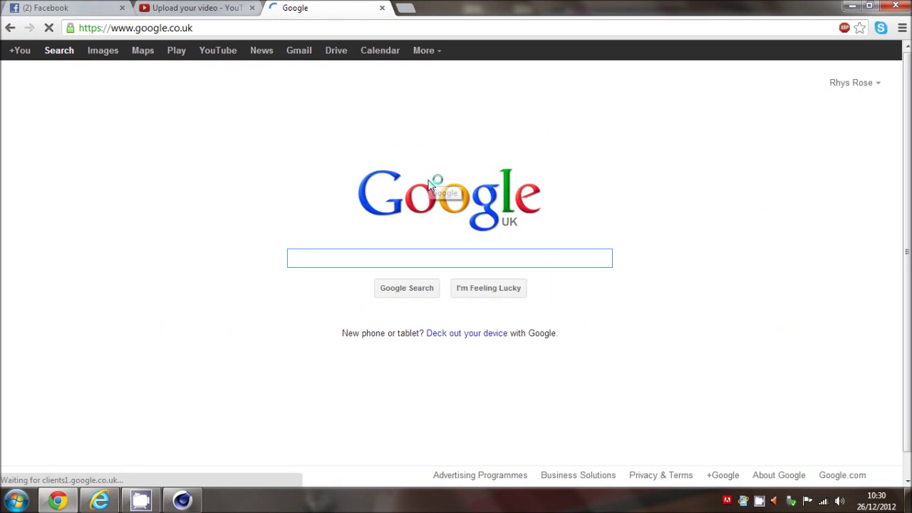
left_click(103, 50)
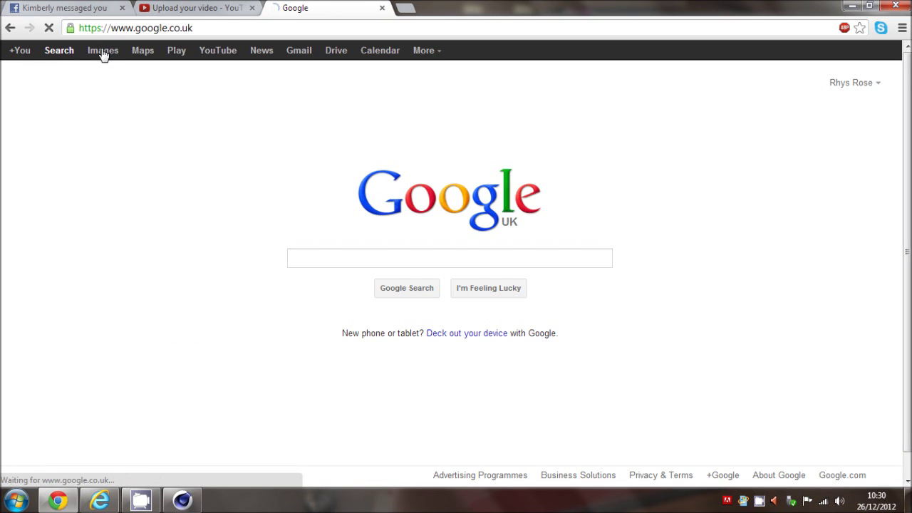
type("face")
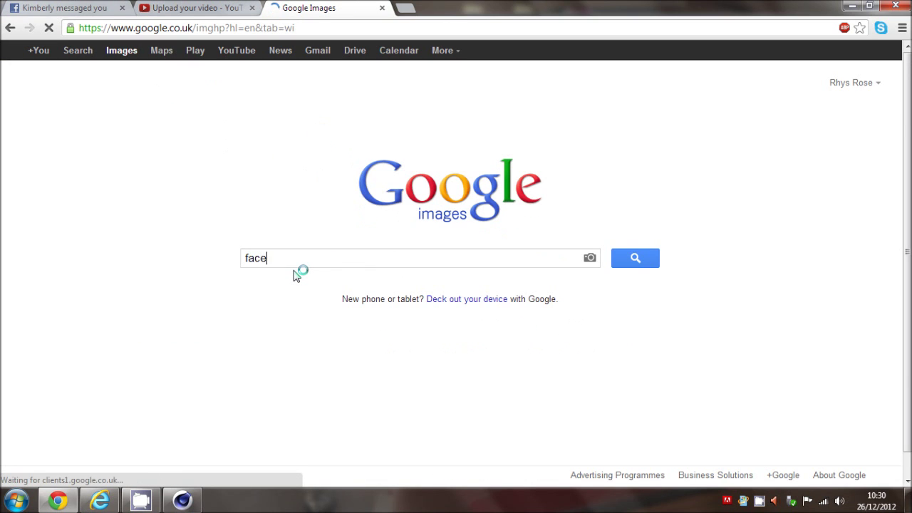
type(" expressions vow")
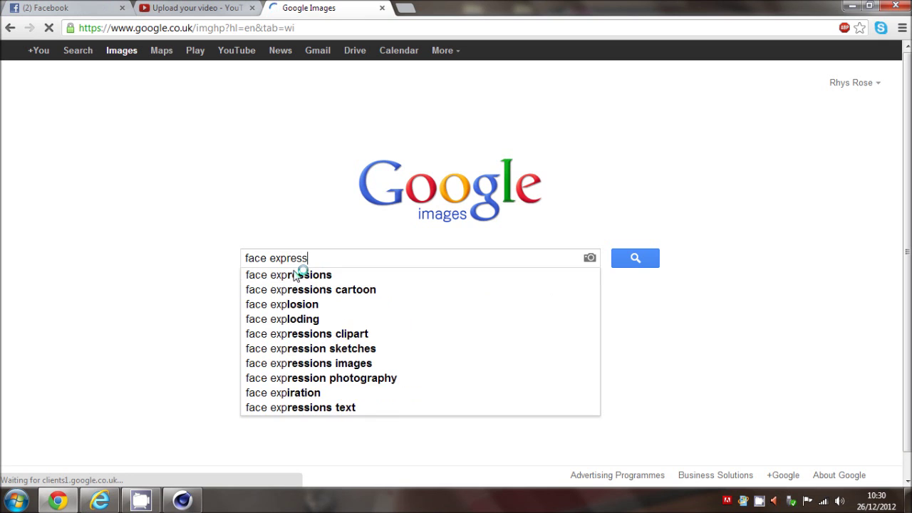
type("els")
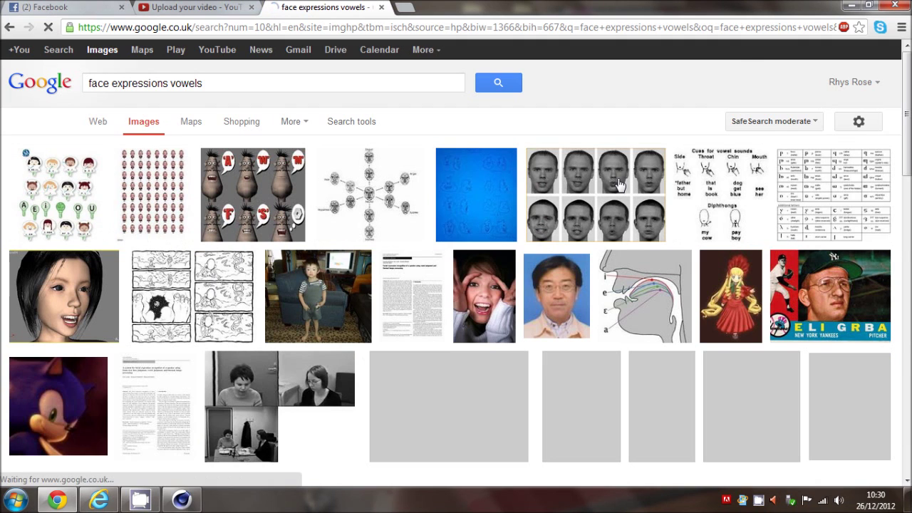
Open the image of eight faces forming vowel mouth shapes, examine it as reference, and return to Cinema 4D
left_click(618, 185)
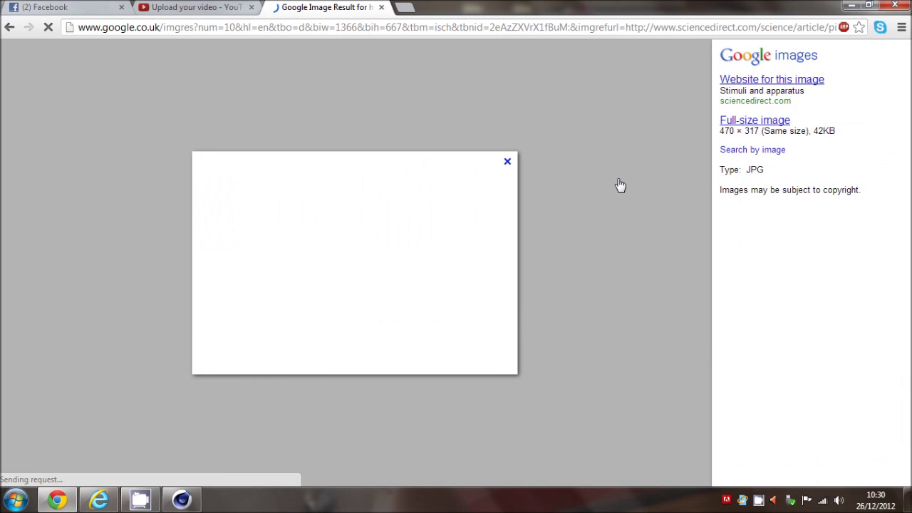
left_click(181, 501)
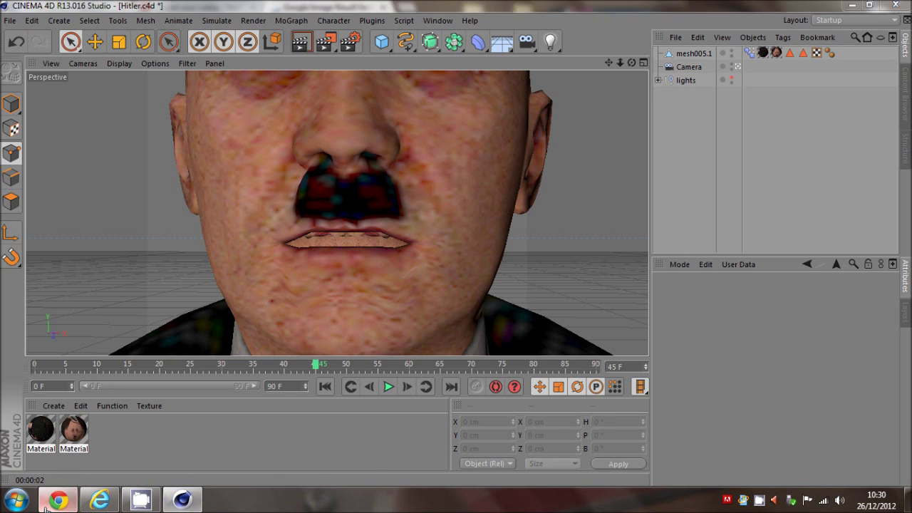
left_click(46, 507)
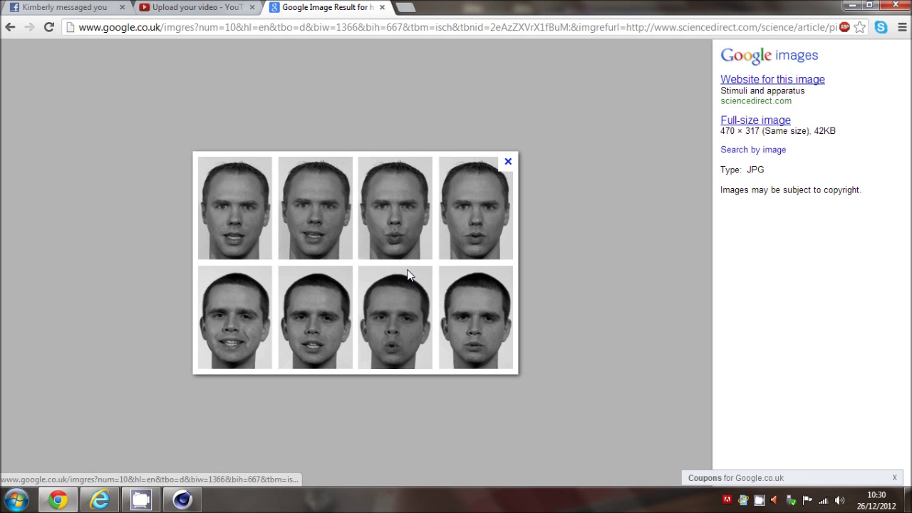
left_click(183, 500)
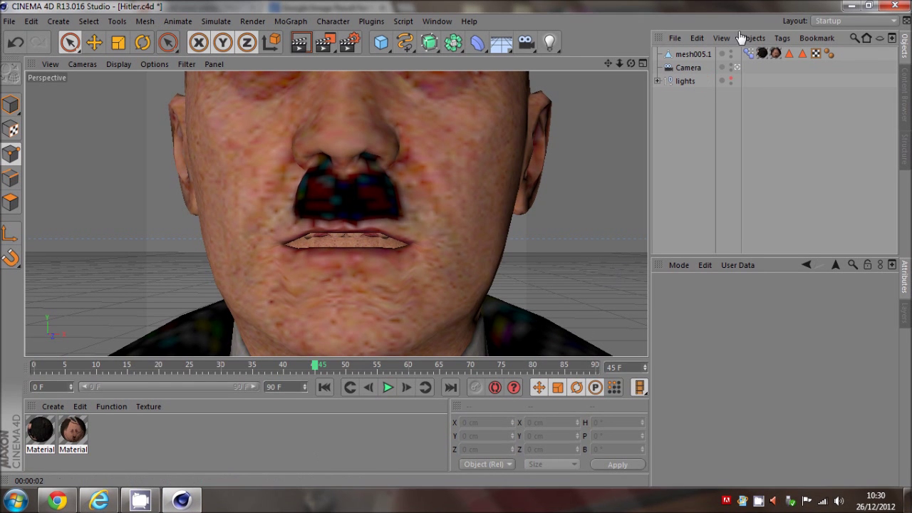
Select the mouth open pose in the mesh's Pose Morph tag and set its strength to 100%
left_click(748, 53)
left_click(726, 355)
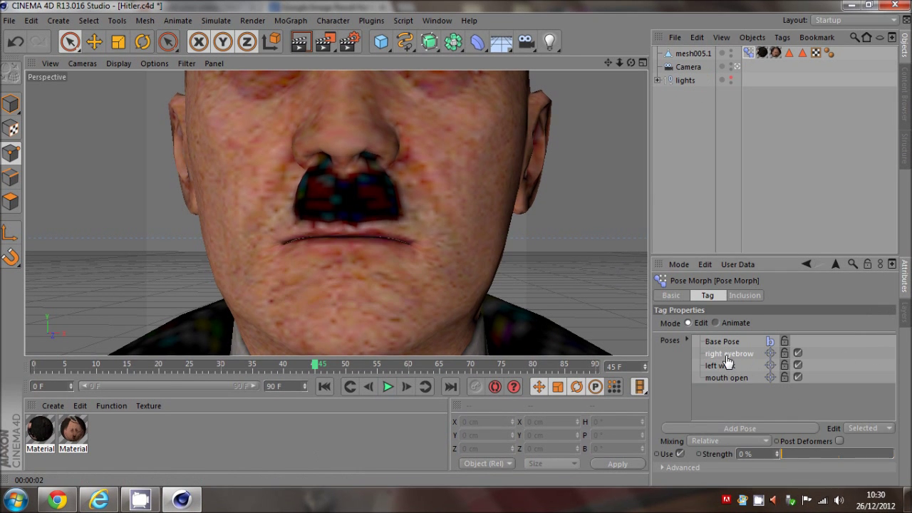
left_click_drag(608, 64, 610, 77)
left_click(706, 378)
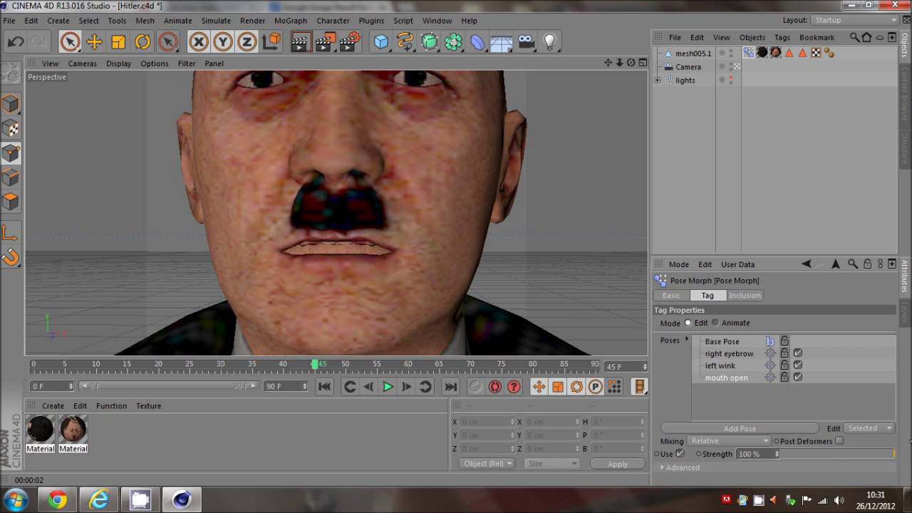
mouse_move(894, 454)
left_mouse_down()
mouse_move(655, 483)
mouse_move(845, 472)
mouse_move(904, 456)
left_mouse_up()
Edit mesh005.1 in Points mode and move the points across the middle and both sides of the chin slightly down
left_click(8, 132)
left_click(690, 55)
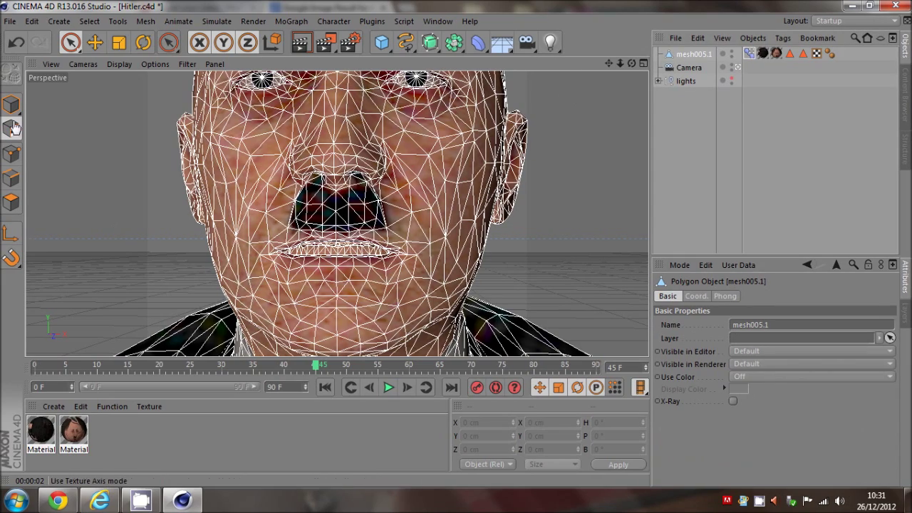
left_click(10, 153)
right_click_drag(267, 322, 308, 309, "alt")
left_click_drag(331, 318, 382, 308)
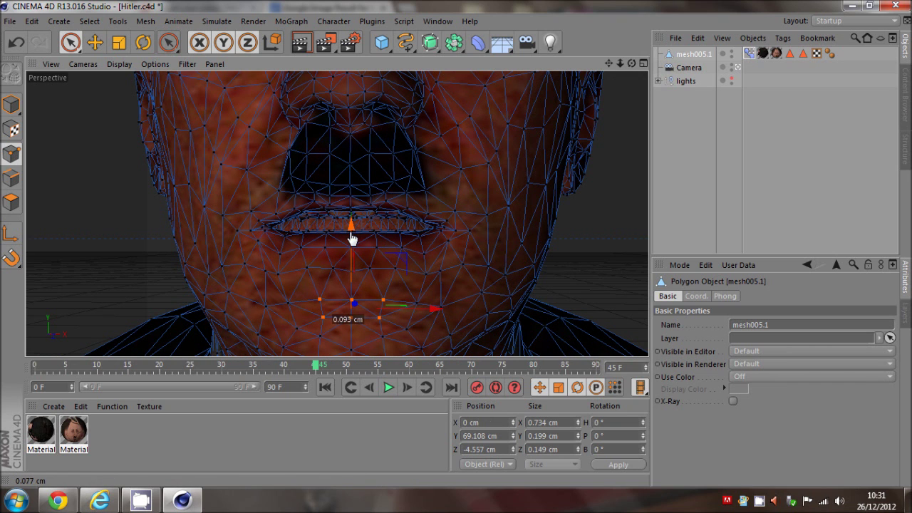
left_click_drag(301, 340, 291, 301)
mouse_move(423, 337)
left_mouse_down("shift")
mouse_move(409, 330)
mouse_move(417, 303)
left_mouse_up("shift")
left_click_drag(350, 239, 350, 242)
Lower the row of points just below the lower lip, and the outer point on its left-hand end by about 0.1 cm
left_click(423, 275)
left_click_drag(395, 269, 313, 275)
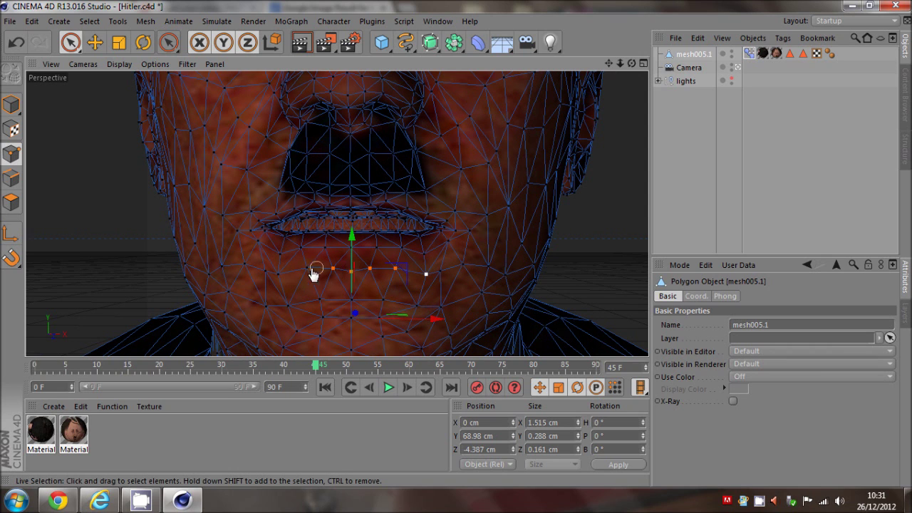
left_click_drag(352, 230, 353, 235)
left_click(265, 270)
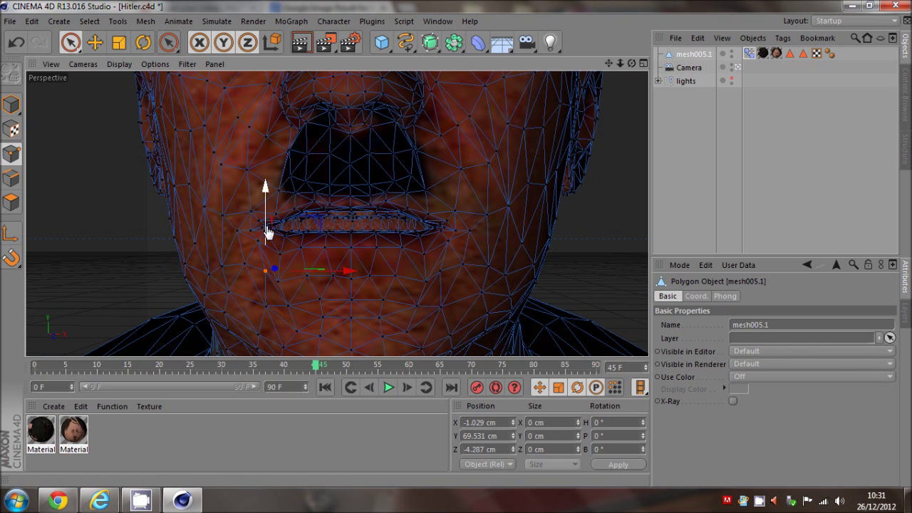
left_click_drag(266, 230, 311, 244)
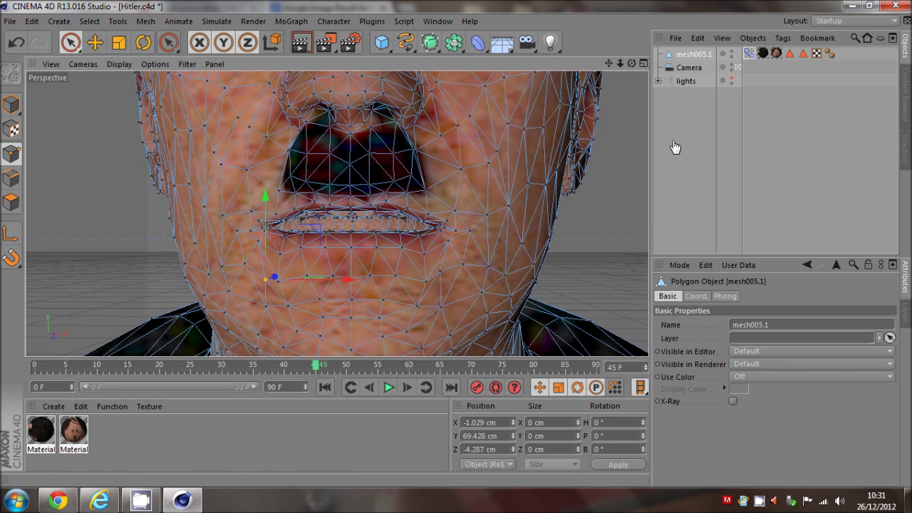
Deselect the mesh and vary the mouth open pose's strength in the Pose Morph tag, ending at 100%
left_click(674, 147)
left_click(749, 53)
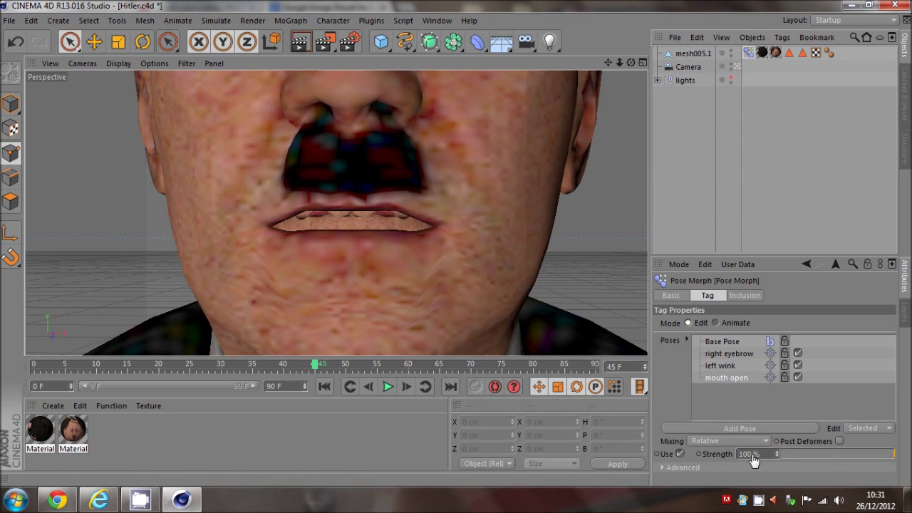
left_click_drag(870, 450, 899, 491)
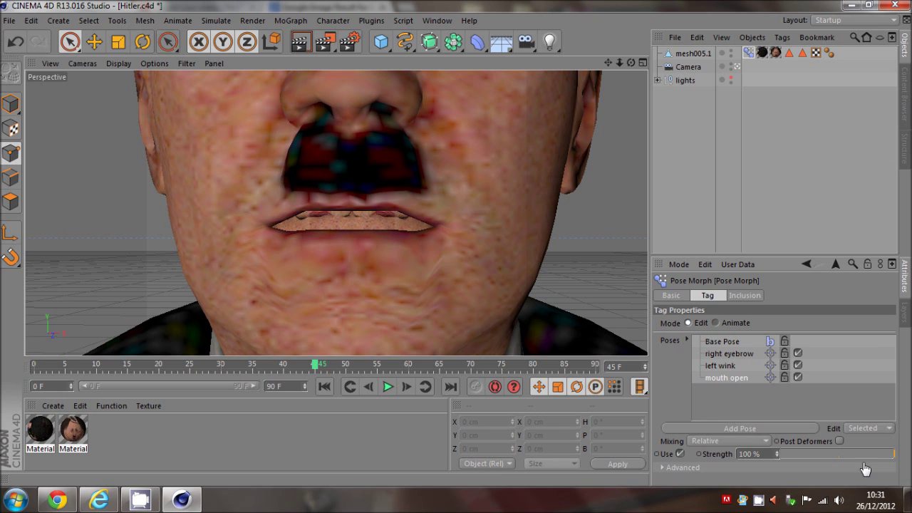
Copy the mouth open pose and paste it as an additional pose in the pose list
right_click(725, 385)
left_click(739, 305)
left_click(725, 406)
right_click(723, 404)
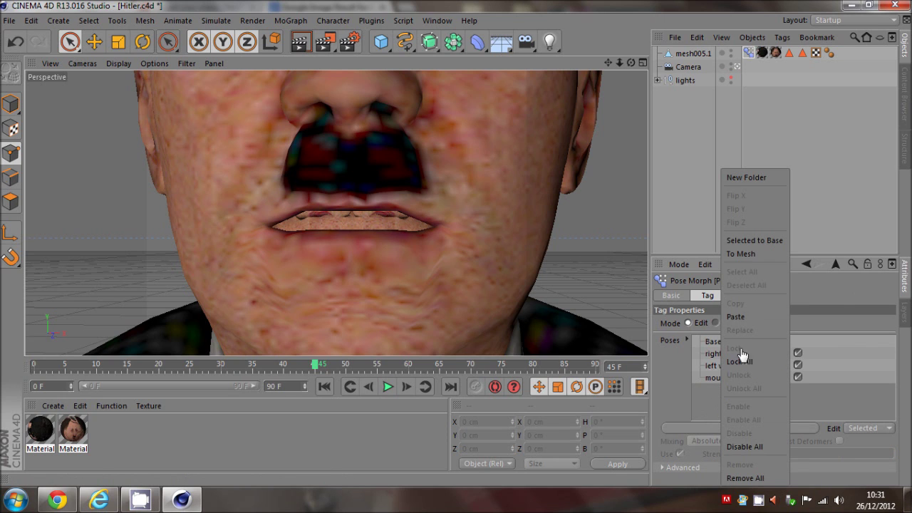
left_click(739, 328)
Set the original mouth open pose's strength to 0% and select its duplicate for editing
left_click(728, 394)
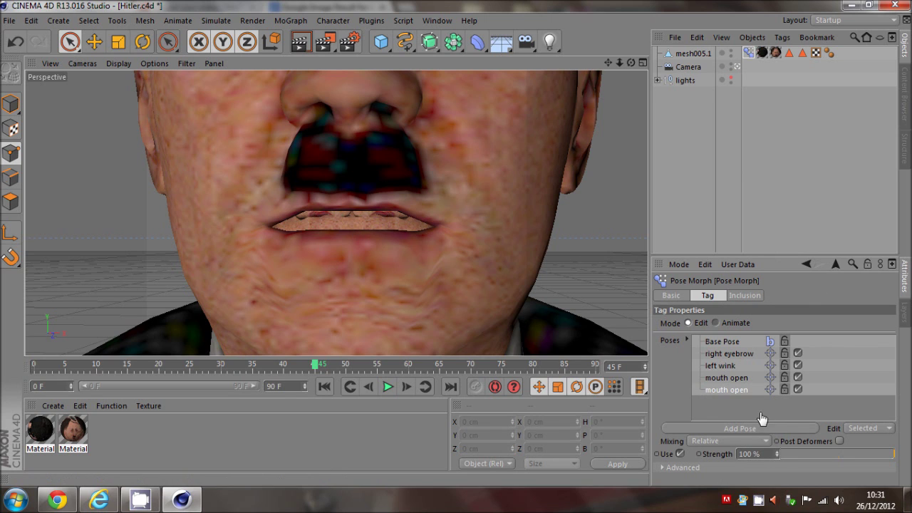
left_click_drag(869, 453, 719, 461)
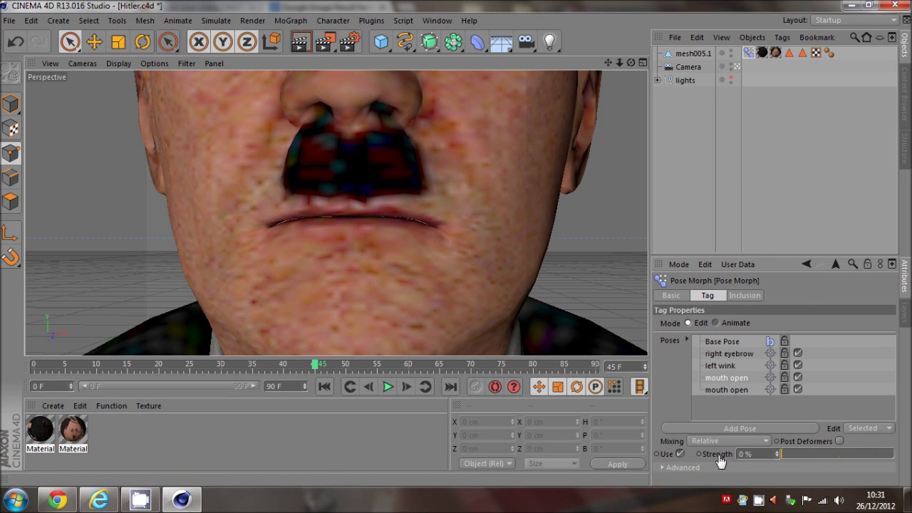
left_click(726, 389)
Use Live Selection on mesh005.1 to move the lower-lip point columns on both sides of the centreline inward
scroll(335, 221, "up", 3)
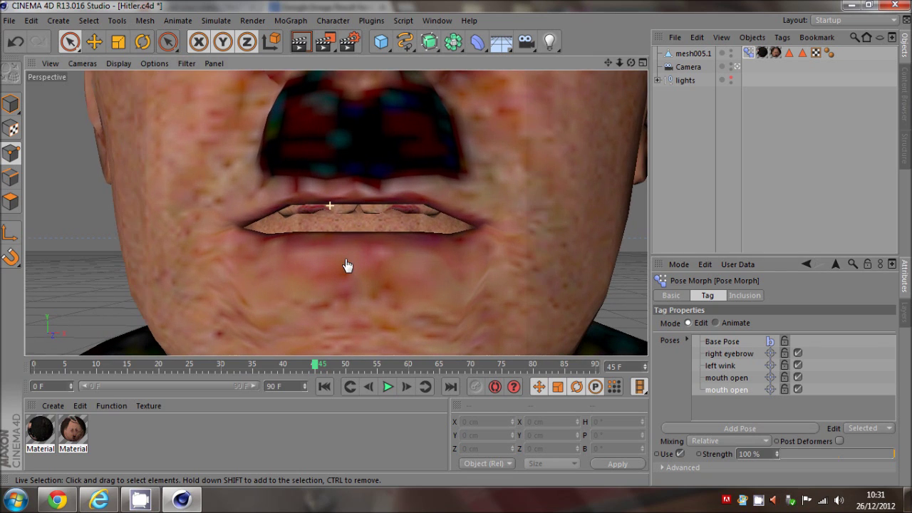
left_click(93, 43)
left_click(692, 54)
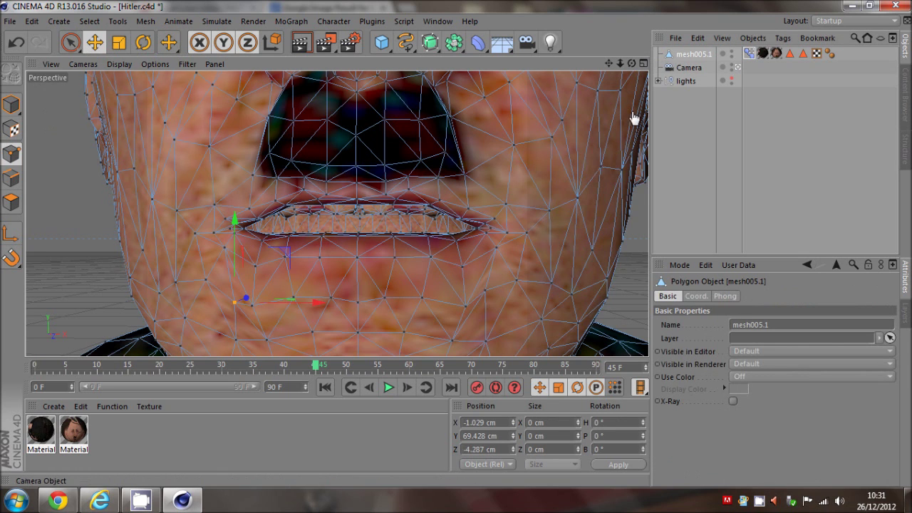
left_click(70, 41)
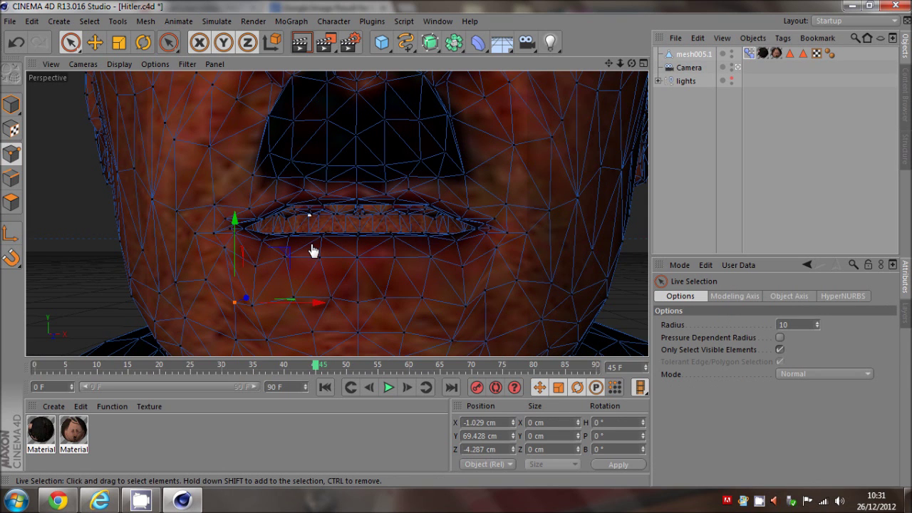
scroll(464, 215, "up", 3)
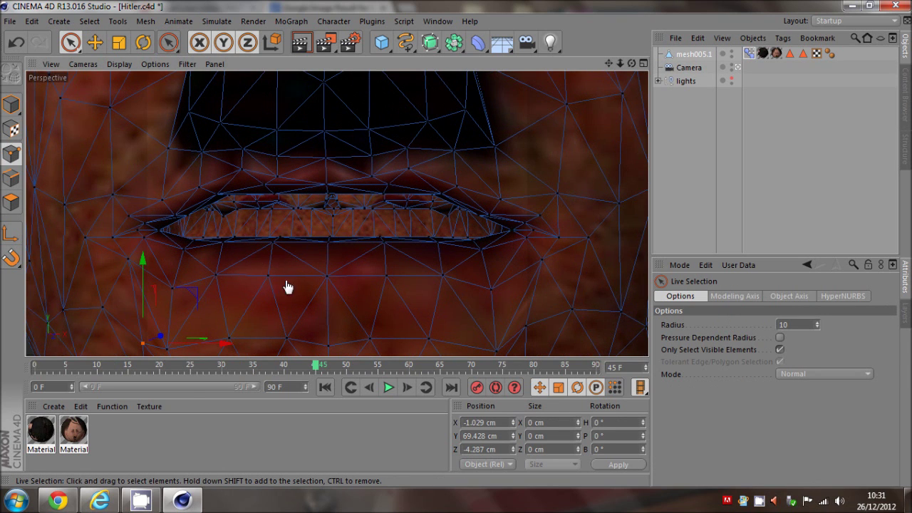
left_click_drag(271, 275, 277, 242)
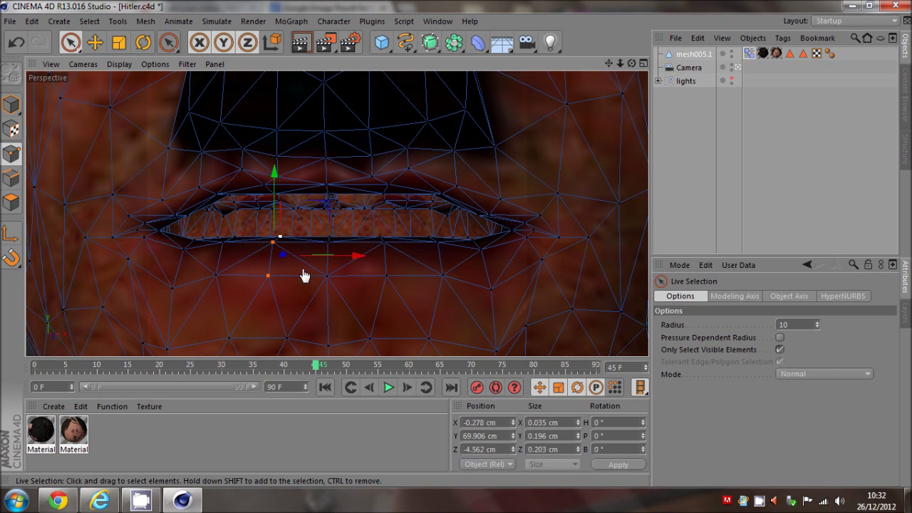
left_click_drag(332, 256, 384, 245)
Move the two outer lower-lip point columns on the right-hand side inward and raise the outermost one slightly
left_click_drag(460, 258, 525, 265)
left_click(495, 267)
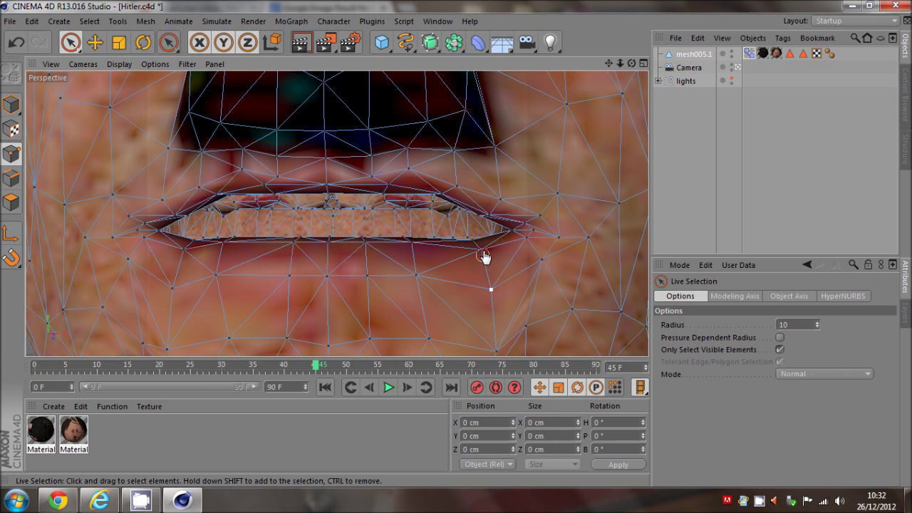
left_click_drag(475, 242, 527, 263)
left_click_drag(456, 229, 458, 215)
Move the two outer lower-lip point columns on the left-hand side inward and adjust the outermost one's height slightly
left_click_drag(216, 279, 227, 245)
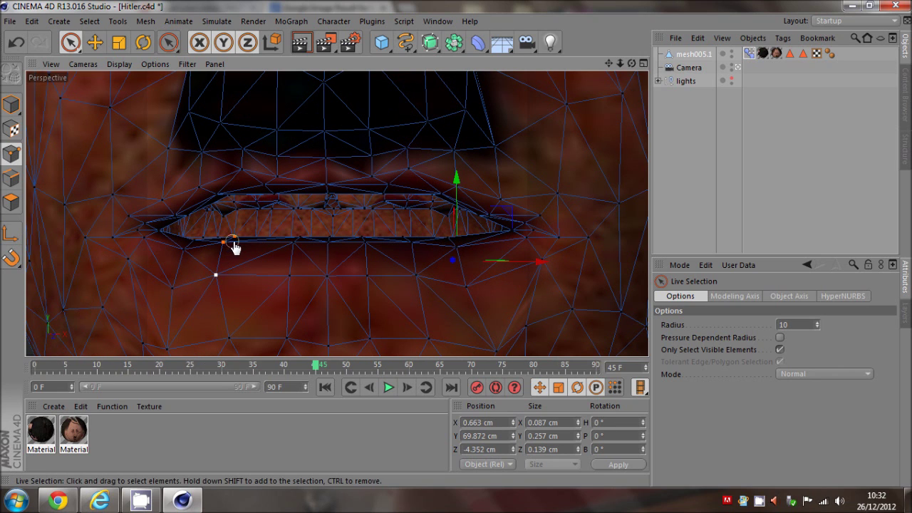
left_click(231, 243)
left_click_drag(305, 256, 324, 263)
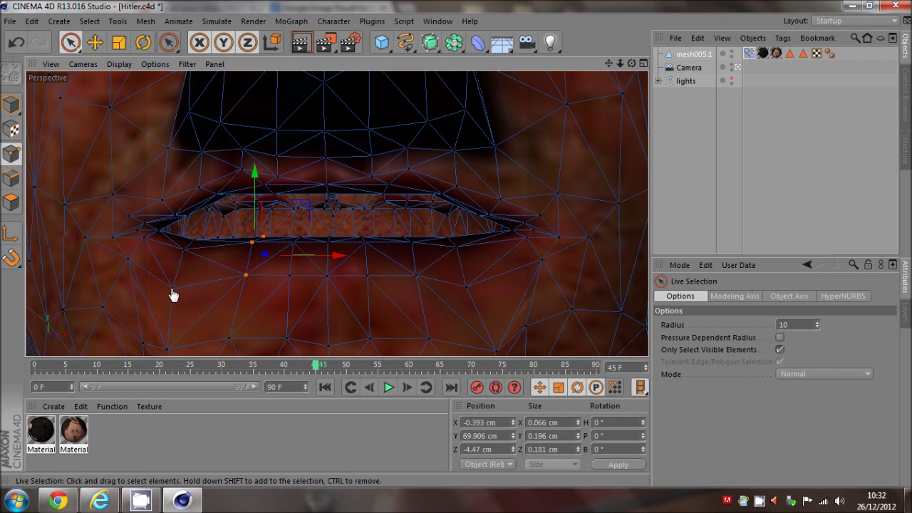
left_click(193, 247)
left_click_drag(265, 261, 289, 263)
left_click_drag(209, 204, 212, 208)
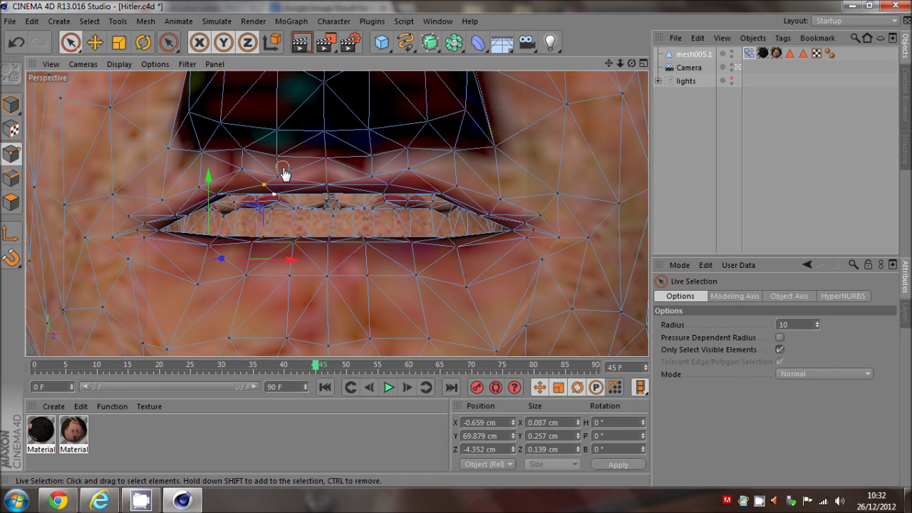
Select the upper-lip point columns on either side of the centreline and shift them toward the centre
left_click(276, 179)
left_click(278, 162, "shift")
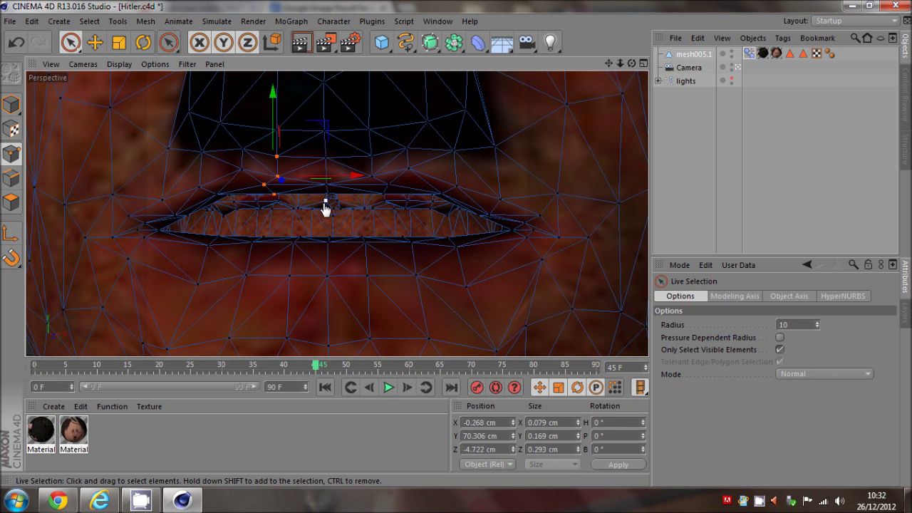
mouse_move(326, 183)
left_mouse_down()
mouse_move(372, 175)
mouse_move(372, 157)
left_mouse_up()
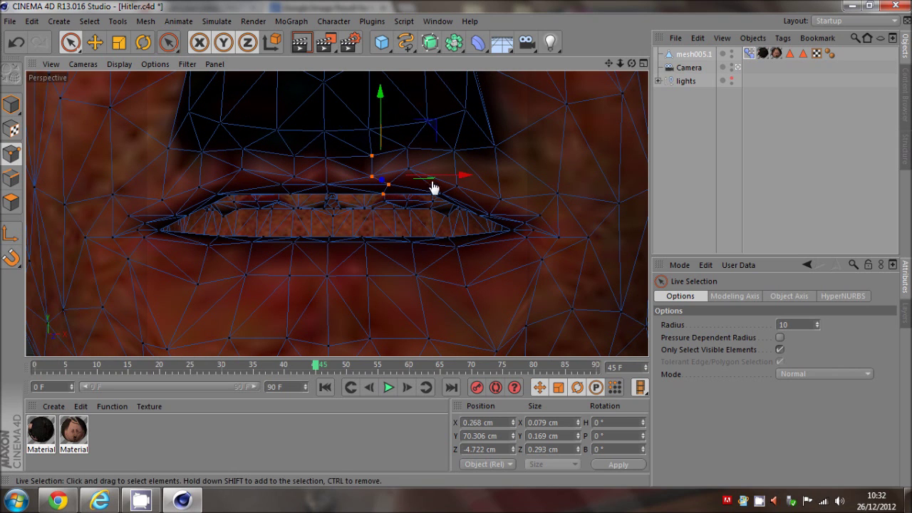
left_click_drag(433, 177, 421, 180)
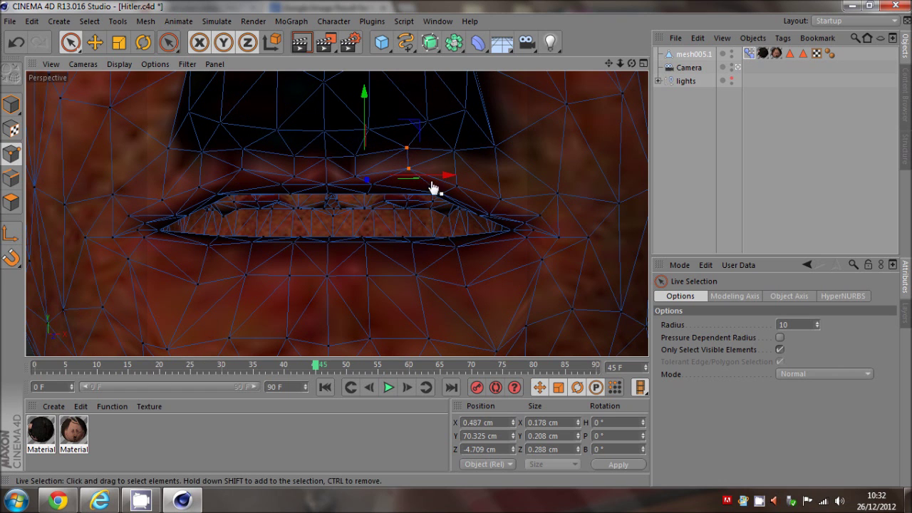
Move the next upper-lip point column on the right-hand side toward the centre and deselect the points
left_click(433, 189, "shift")
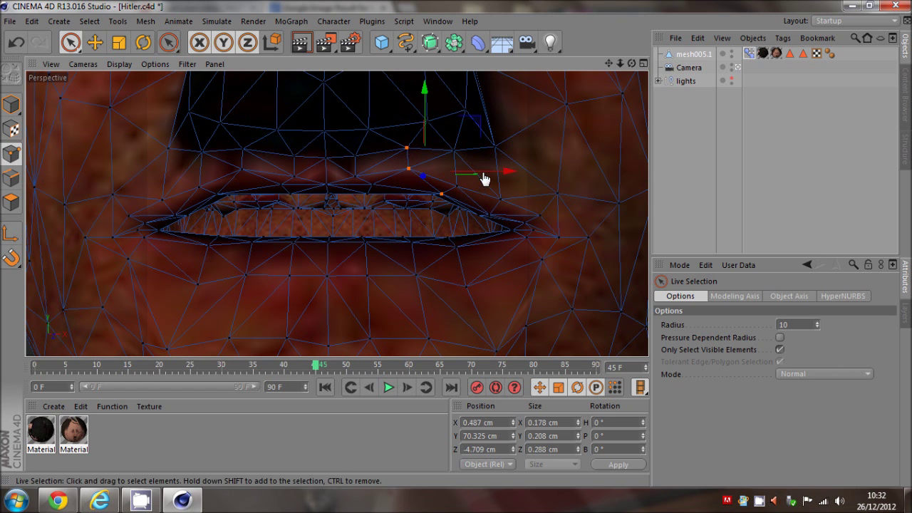
left_click_drag(484, 175, 472, 180)
left_click(490, 187)
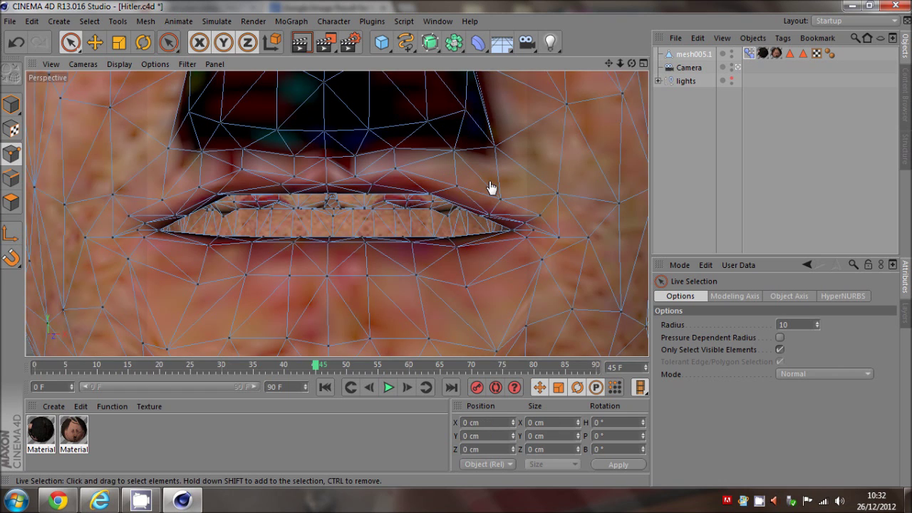
Move the matching upper-lip point column on the left-hand side toward the centre
left_click(227, 193)
left_click_drag(280, 195, 307, 171)
left_click(236, 171)
left_click(250, 178)
Try to move the mouth's left-hand corner point inward, and reselect mesh005.1
left_click(155, 238)
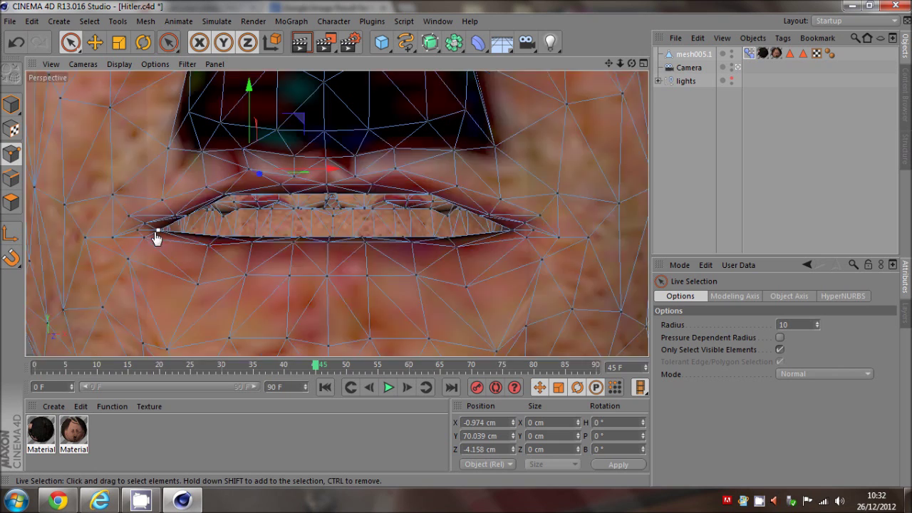
left_click(156, 236)
left_click_drag(206, 237, 238, 240)
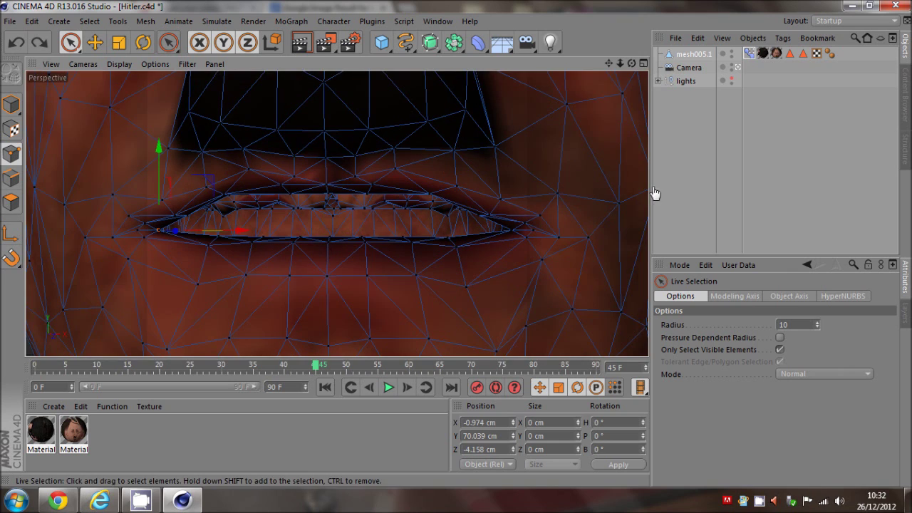
left_click(689, 213)
left_click(684, 54)
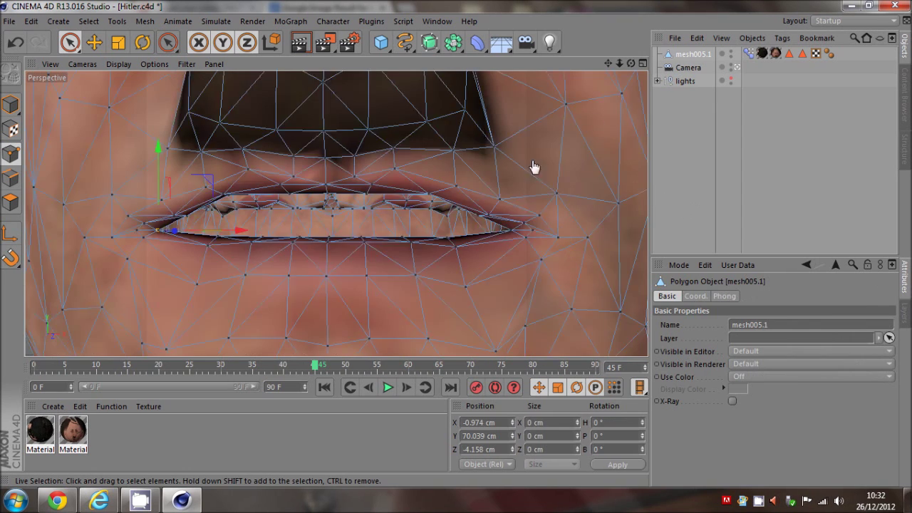
Move the mouth's right-hand corner point inward, and the inner upper-lip point beside it inward by about 0.1 cm
scroll(556, 238, "up", 4)
scroll(475, 235, "up", 2)
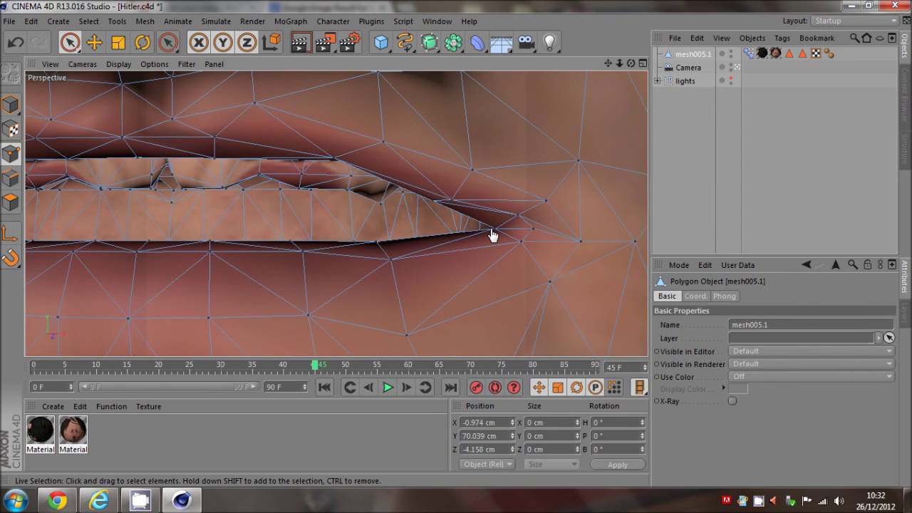
left_click(493, 229)
left_click_drag(548, 231, 433, 209)
left_click(433, 201)
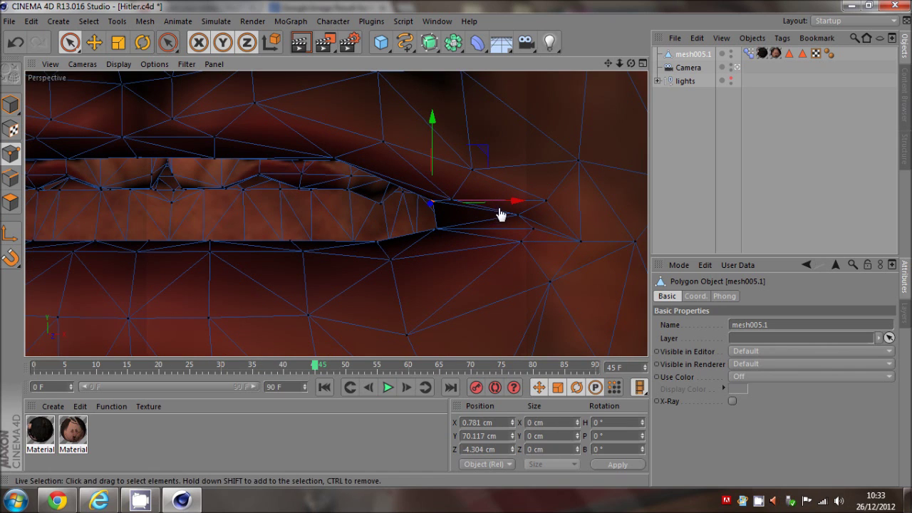
left_click_drag(498, 208, 464, 208)
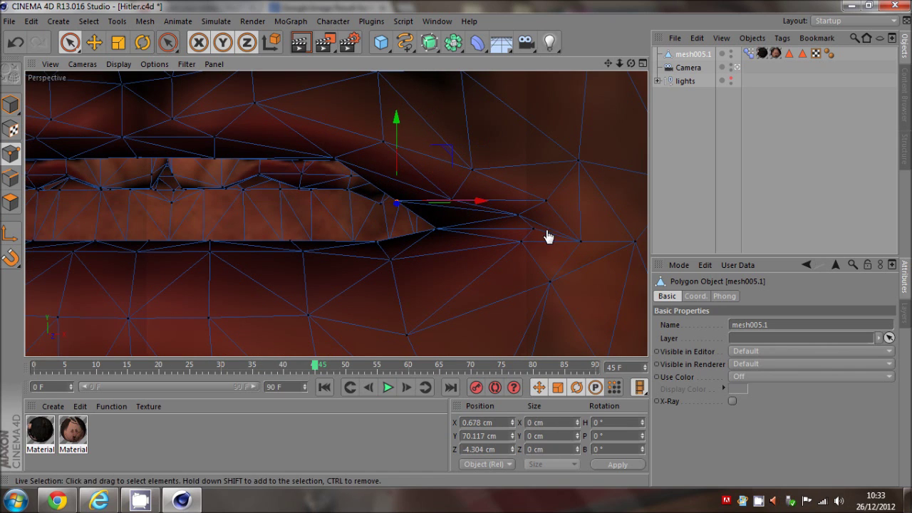
Pull the points just outside the right-hand mouth corner inward, and the three cheek points beyond them by about 0.1 cm
mouse_move(530, 243)
left_mouse_down()
mouse_move(519, 214)
mouse_move(523, 230)
left_mouse_up()
mouse_move(591, 238)
left_mouse_down()
mouse_move(529, 240)
mouse_move(579, 251)
left_mouse_up()
mouse_move(553, 288)
left_mouse_down()
mouse_move(572, 238)
mouse_move(531, 200)
left_mouse_up()
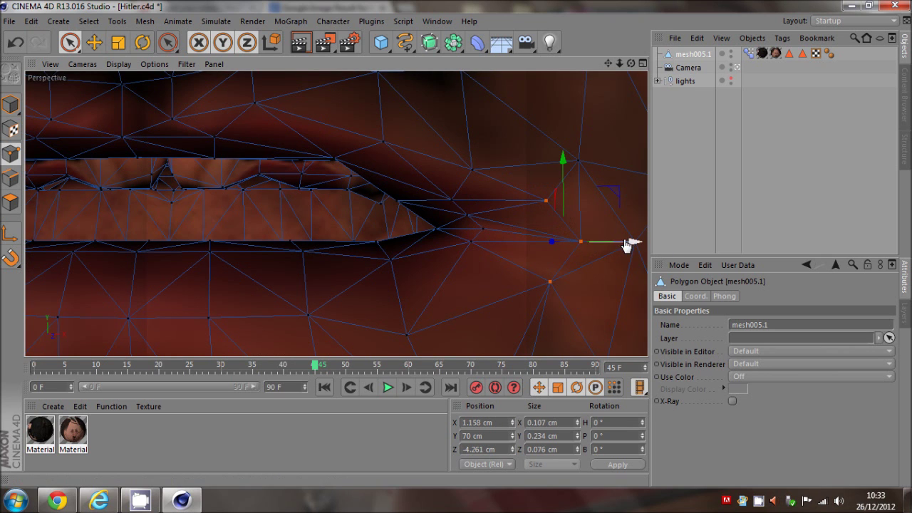
left_click_drag(625, 242, 577, 248)
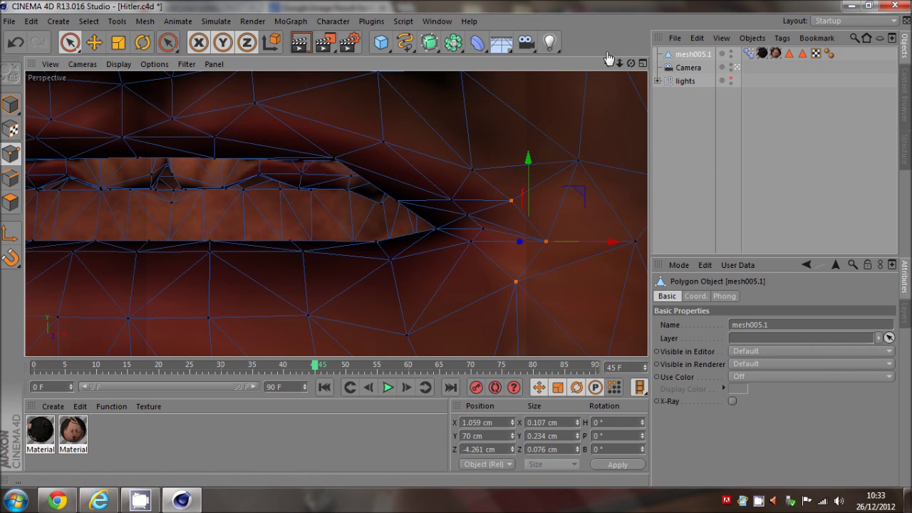
Raise the inner upper-lip point near the mouth's right-hand corner by about 0.04 cm and clear the object selection
left_click_drag(608, 64, 455, 249)
left_click(511, 229)
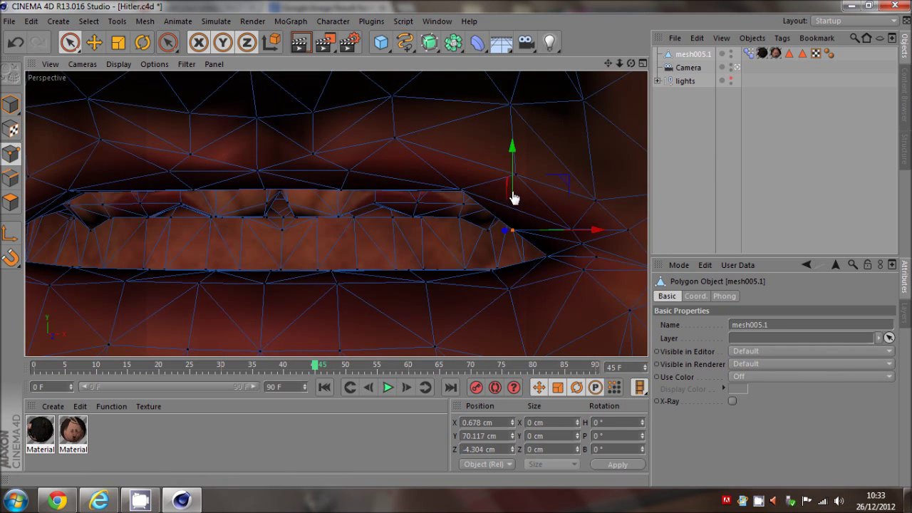
left_click_drag(514, 193, 516, 172)
left_click(677, 171)
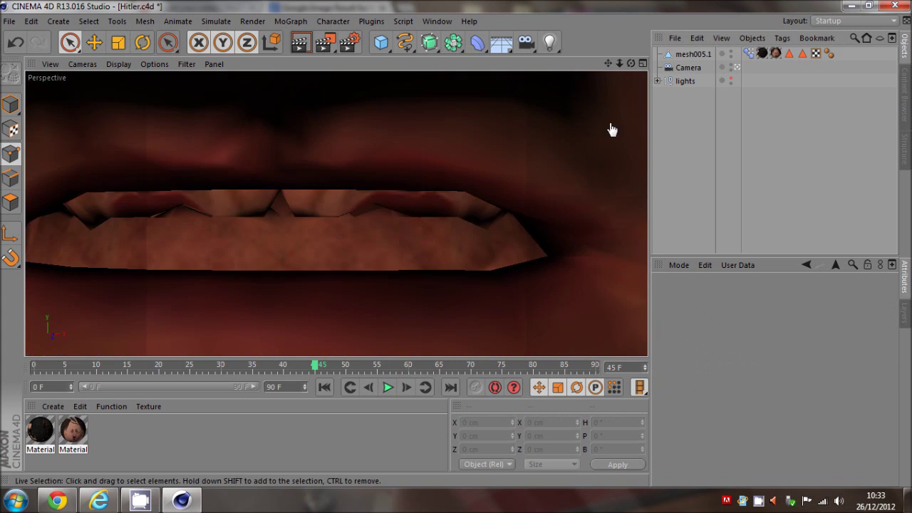
left_click_drag(619, 64, 457, 250)
scroll(456, 249, "up", 2)
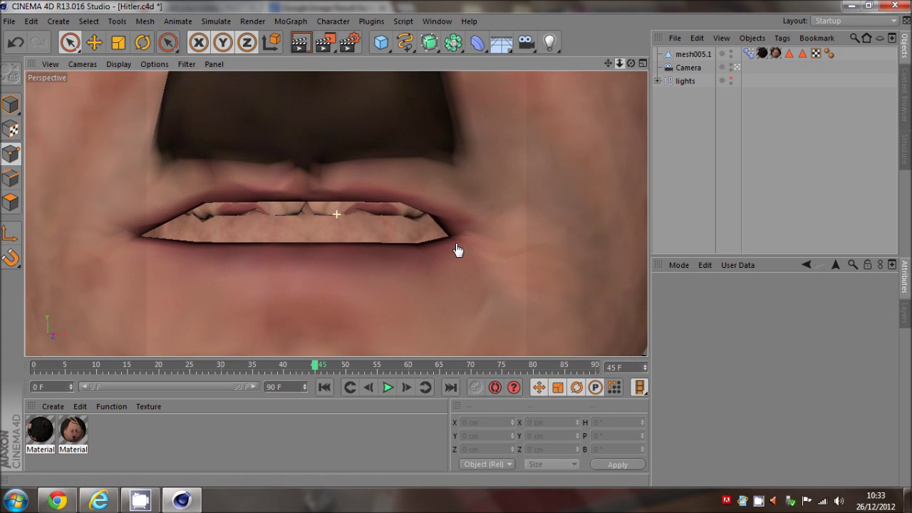
On mesh005.1, move the mouth's left-hand corner point inward by about 0.15 cm, and the inner upper-lip point above it slightly inward
left_click(684, 54)
scroll(142, 242, "up", 3)
scroll(151, 237, "up", 2)
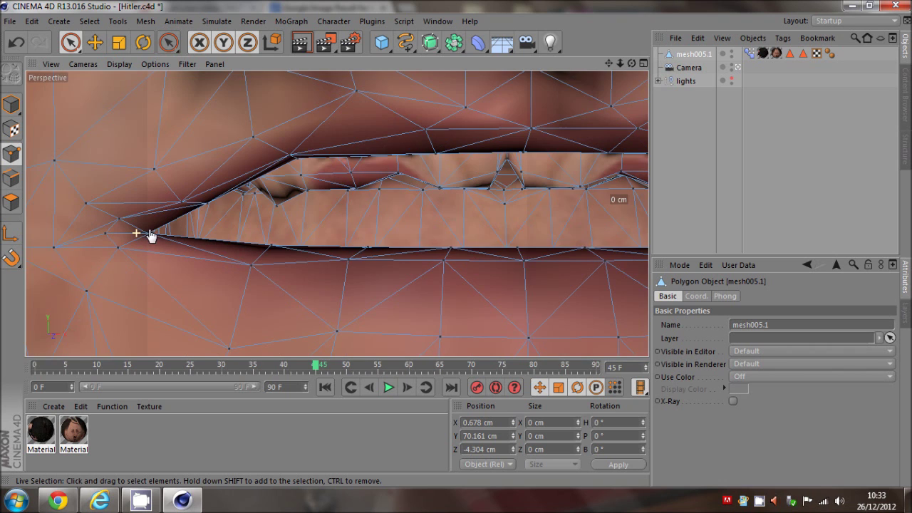
left_click(149, 234)
left_click_drag(190, 236, 244, 241)
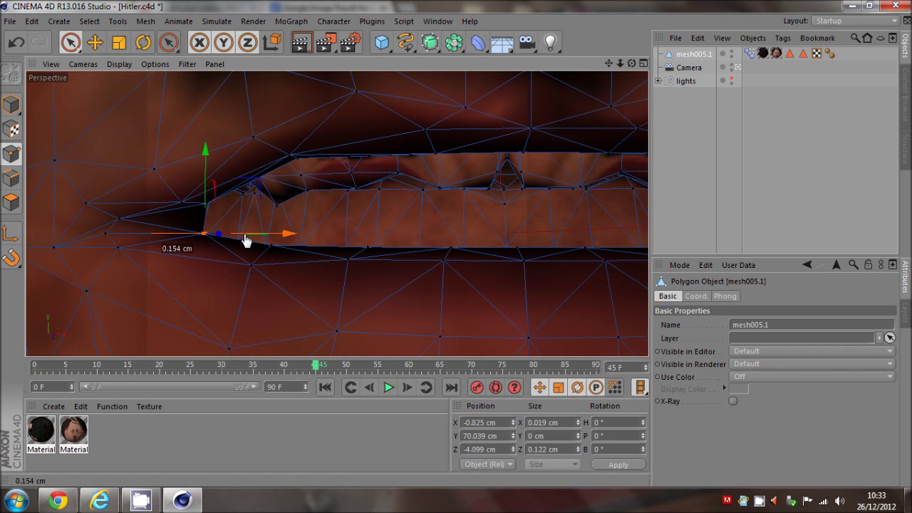
left_click(206, 205)
left_click_drag(250, 208, 270, 212)
Pull the three points just outside the left-hand mouth corner inward by about 0.12 cm, and the three cheek points beyond them inward
mouse_move(131, 260)
left_mouse_down()
mouse_move(116, 249)
mouse_move(128, 216)
left_mouse_up()
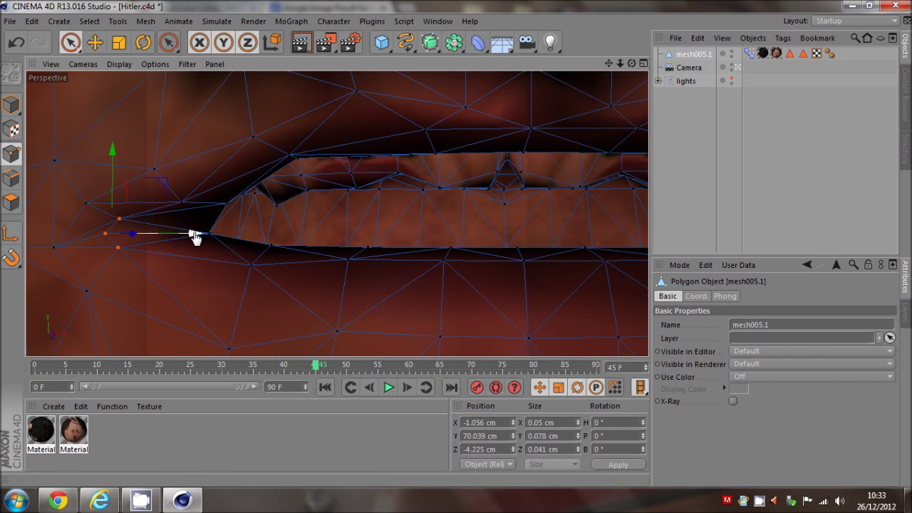
left_click_drag(192, 234, 238, 238)
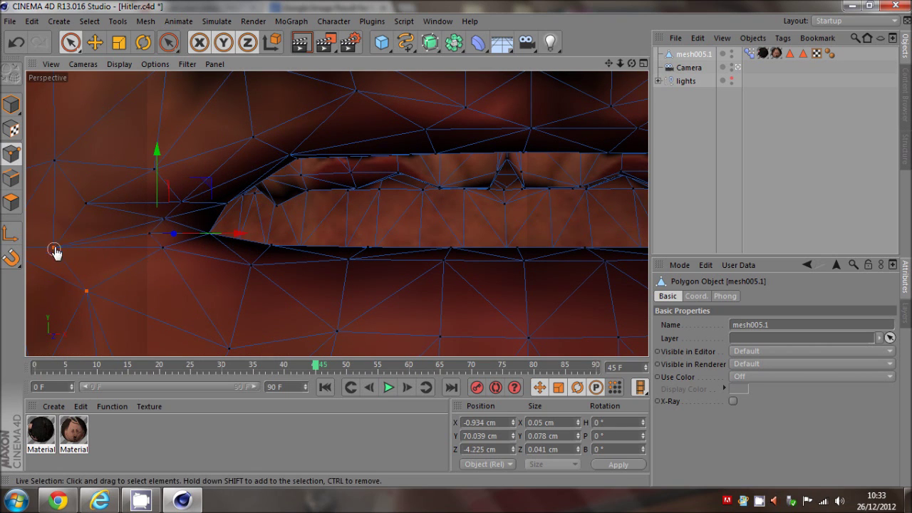
left_click(86, 203, "shift")
left_click_drag(118, 252, 148, 254)
left_click(759, 183)
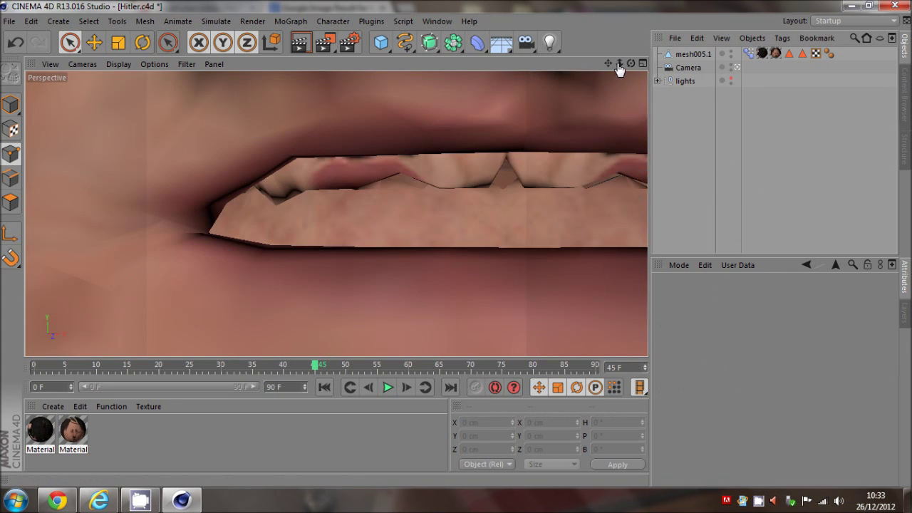
left_click_drag(618, 64, 455, 242)
Compare the mouth shapes of the two mouth open poses in the Pose Morph tag
left_click(748, 53)
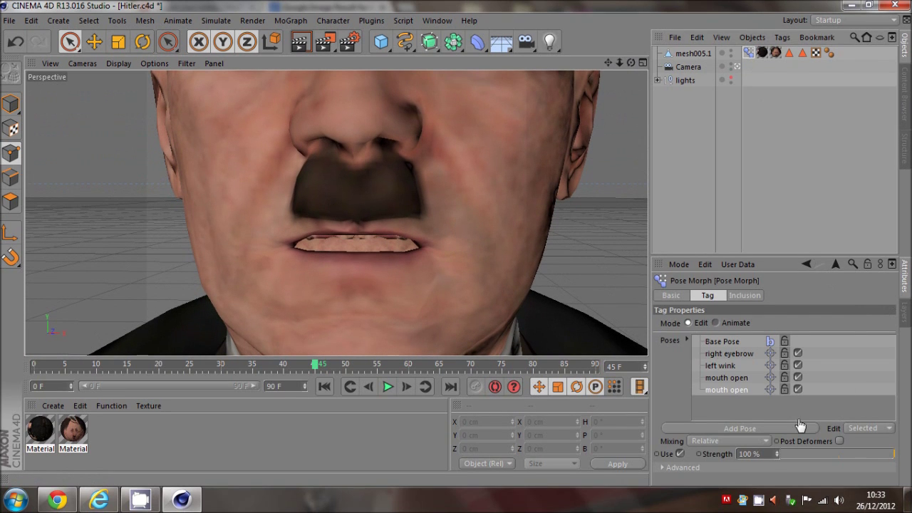
left_click(741, 379)
left_click(741, 390)
left_click(742, 388)
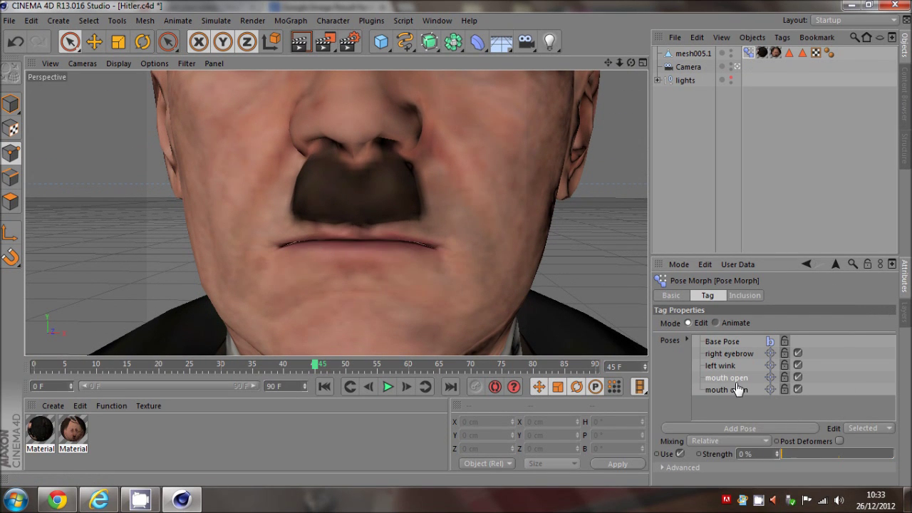
left_click(725, 392)
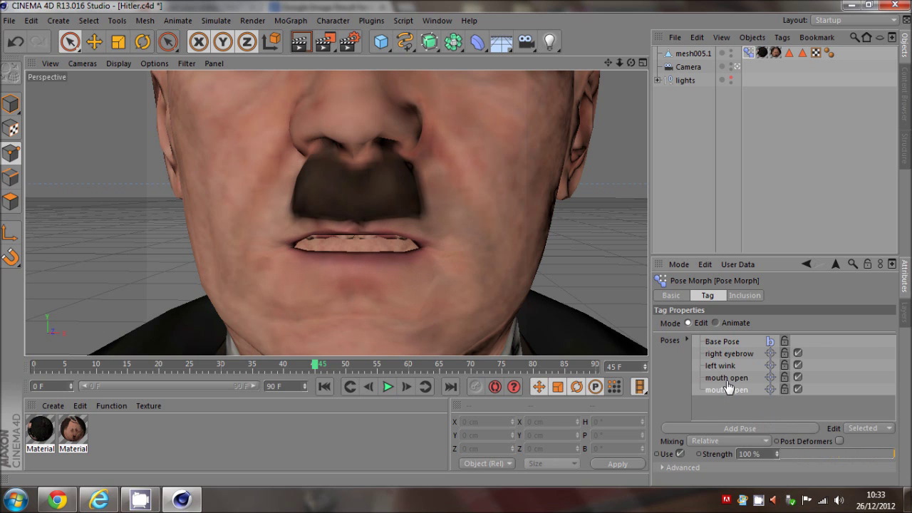
left_click(728, 382)
left_click(729, 398)
left_click(729, 389)
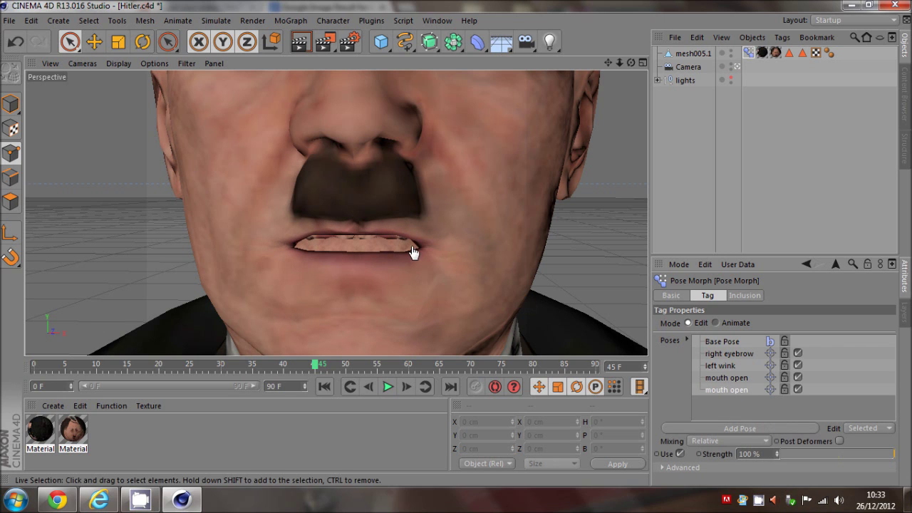
left_click(713, 382)
left_click(718, 392)
left_click(720, 381)
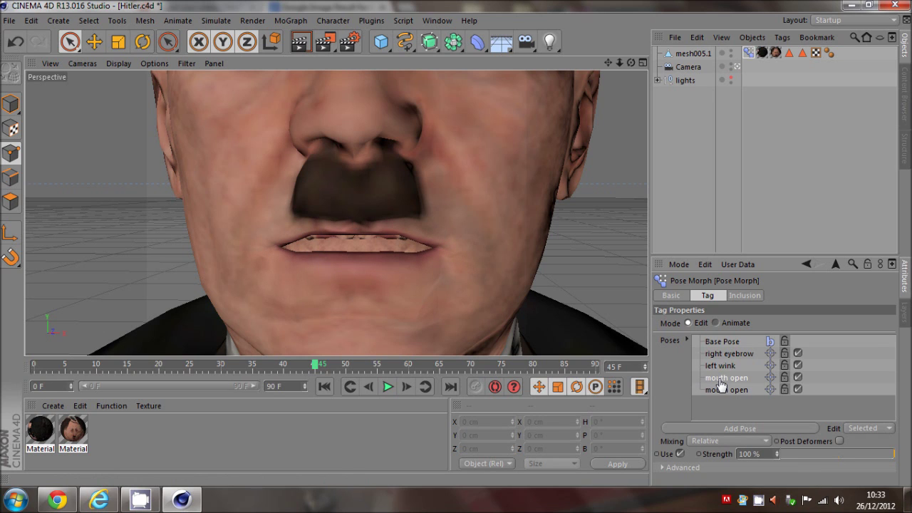
Switch the Pose Morph tag to Animate mode and test blending the first mouth open pose at 75% with the second at 50%
left_click(716, 323)
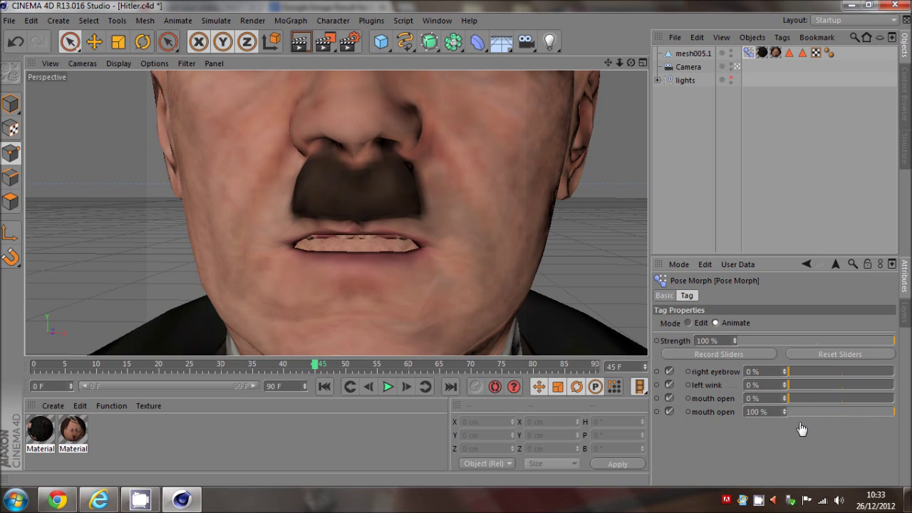
left_click_drag(800, 424, 694, 422)
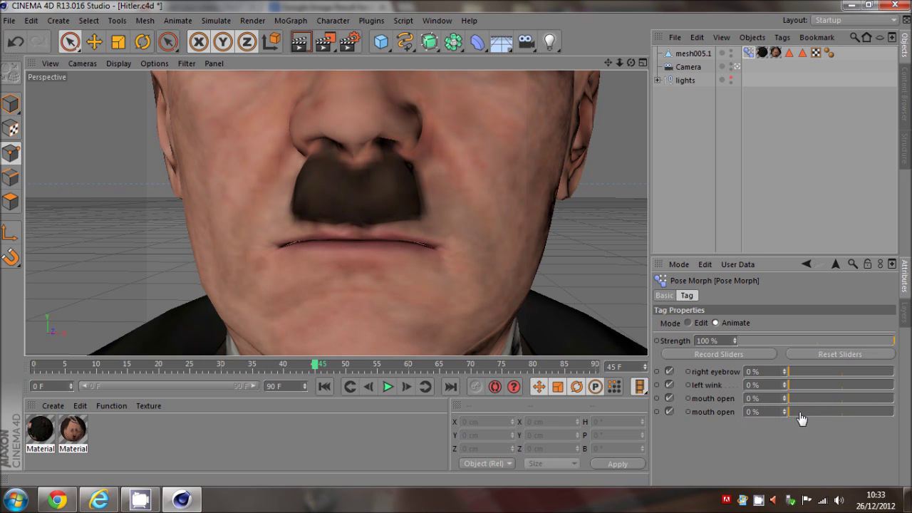
left_click_drag(794, 409, 683, 448)
left_click_drag(788, 396, 872, 403)
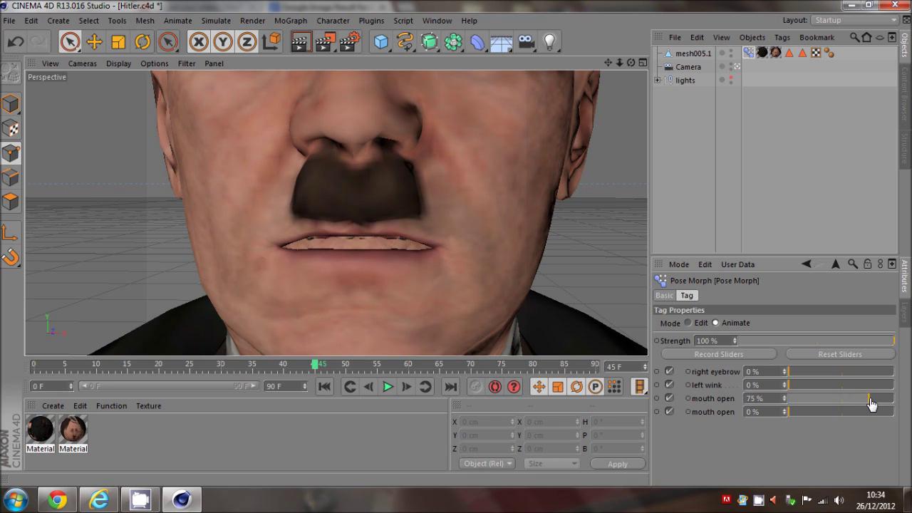
left_click_drag(798, 417, 842, 417)
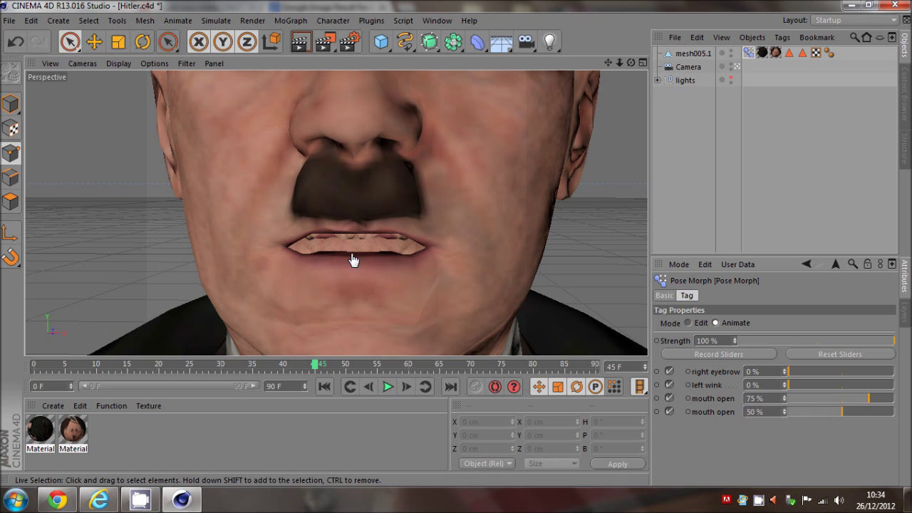
left_click_drag(856, 403, 749, 420)
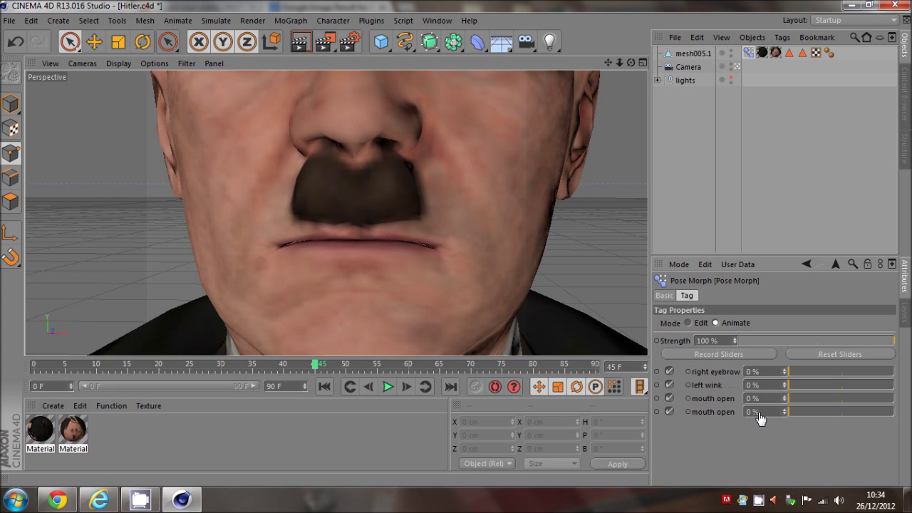
Preview the second mouth open pose at 94% combined with the first at 67%
left_click_drag(795, 412, 699, 412)
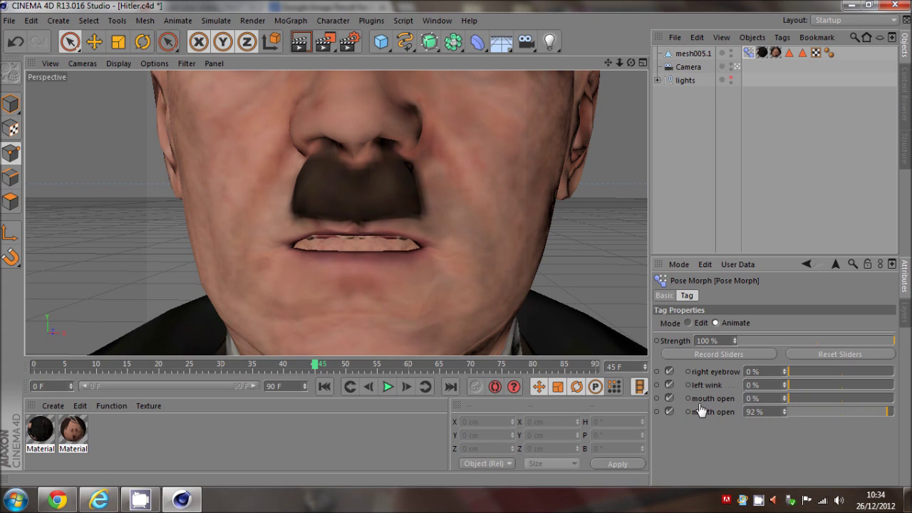
left_click_drag(863, 414, 891, 420)
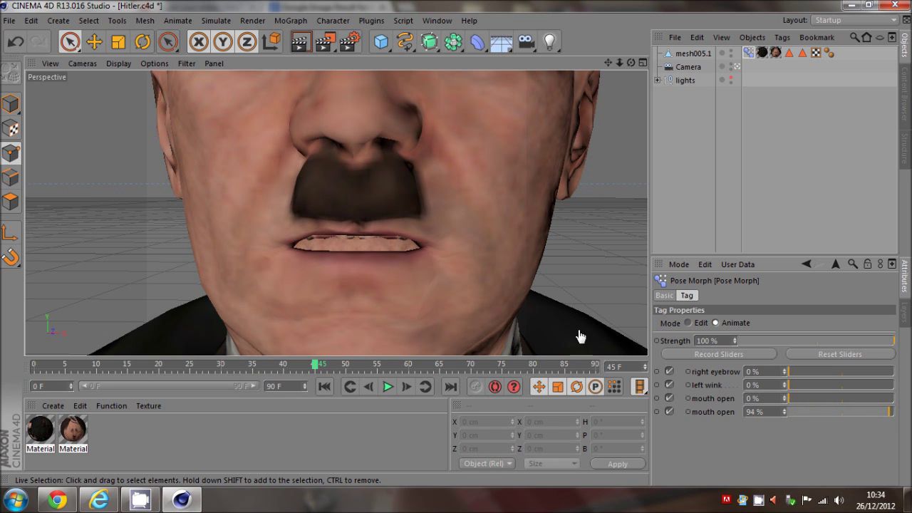
left_click_drag(794, 399, 861, 399)
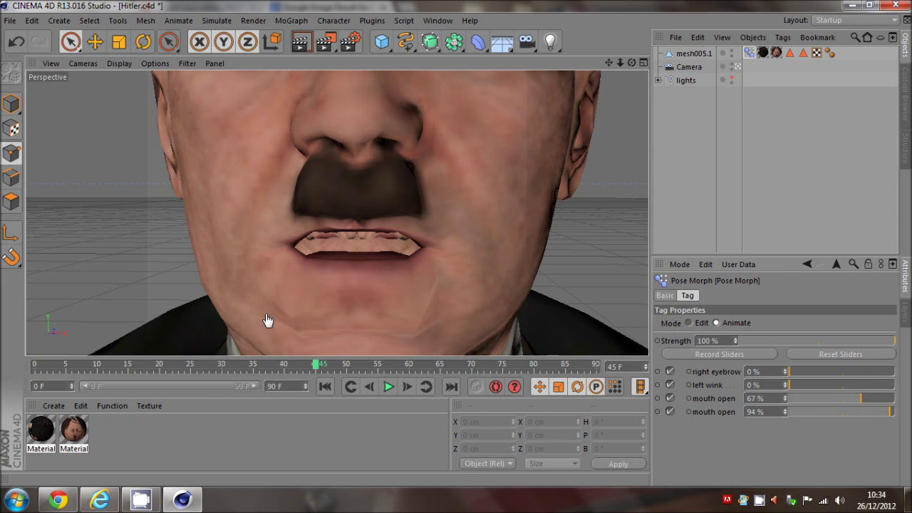
Switch to Chrome to examine the reference faces' mouth shapes, and return to CINEMA 4D
left_click(58, 499)
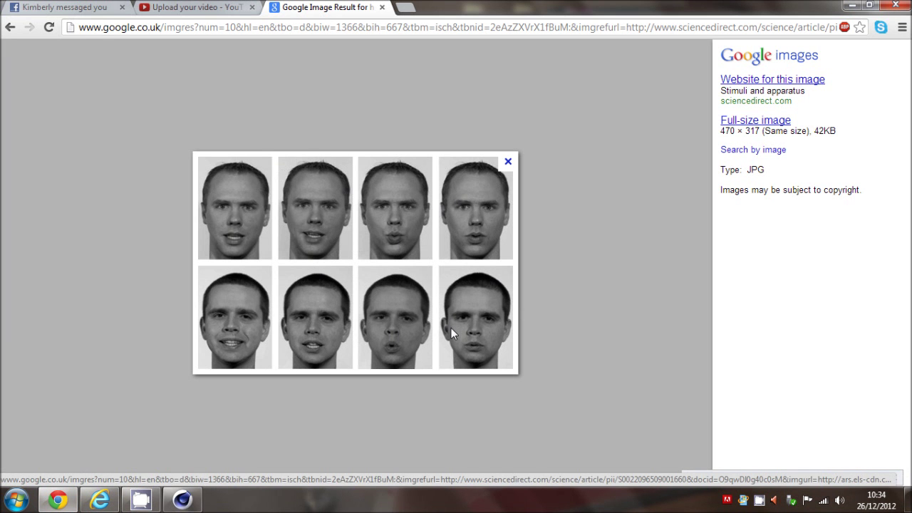
mouse_move(183, 502)
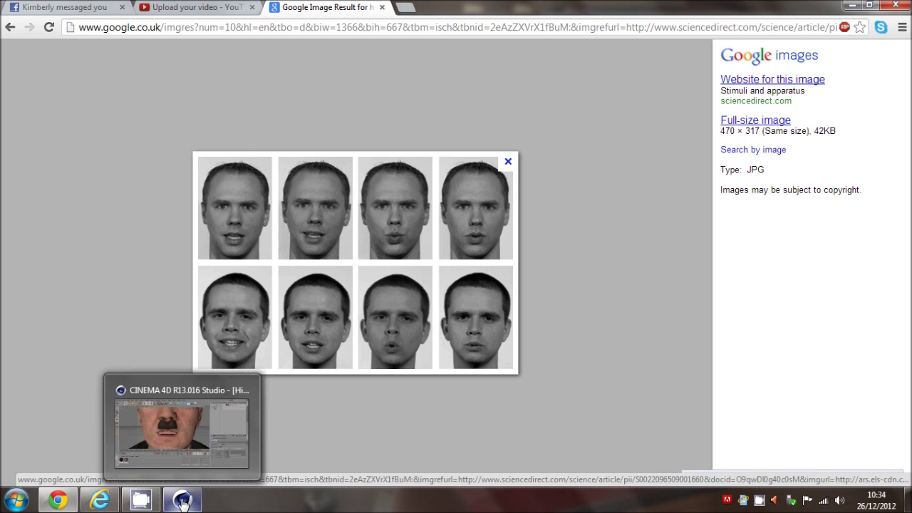
left_click(236, 448)
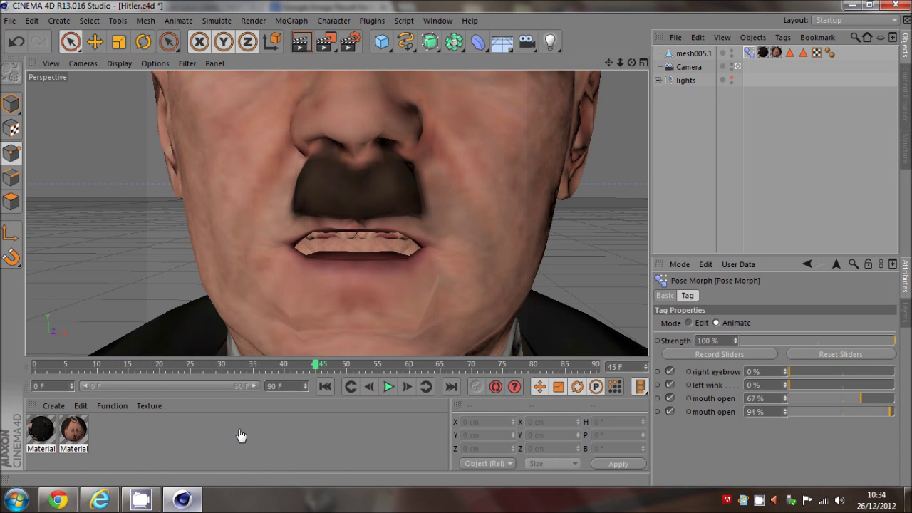
View the blended mouth from an angle on the whole head, and reset both mouth open poses to 0%
left_click_drag(631, 63, 461, 248)
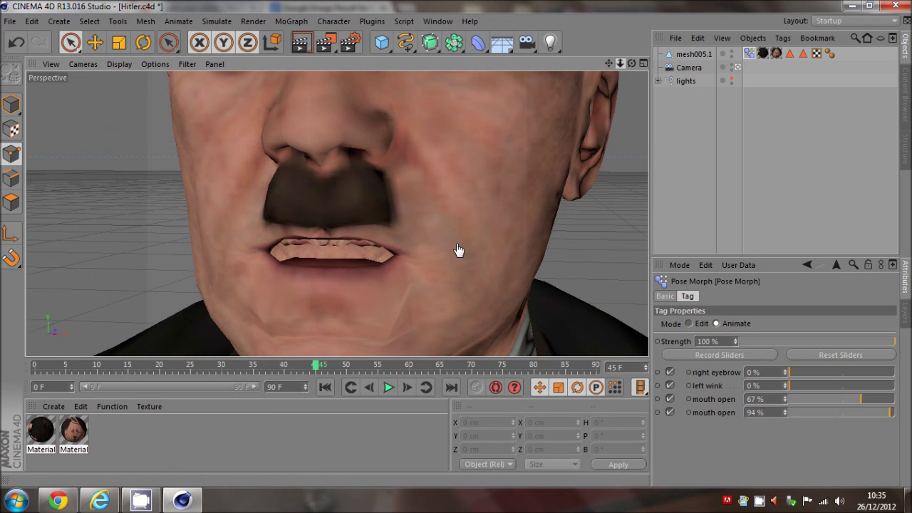
scroll(458, 250, "down", 6)
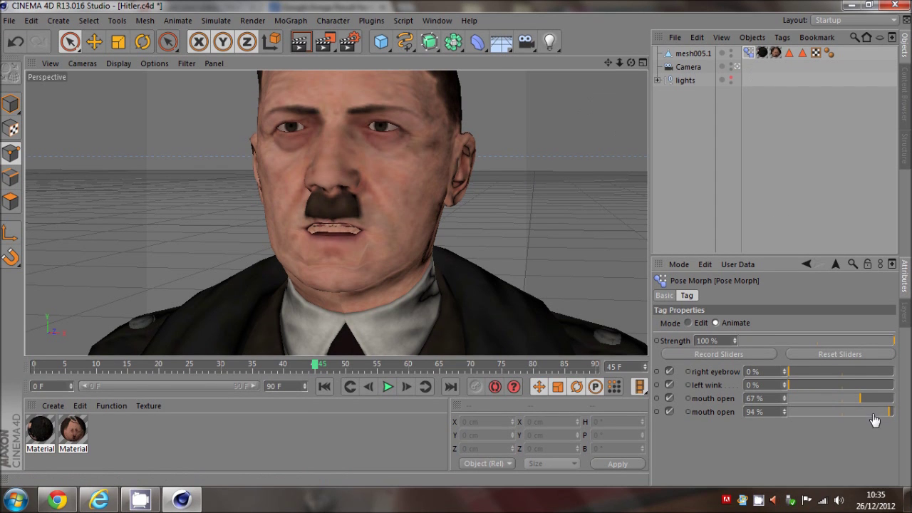
left_click_drag(855, 413, 727, 417)
left_click_drag(794, 400, 762, 400)
left_click(702, 109)
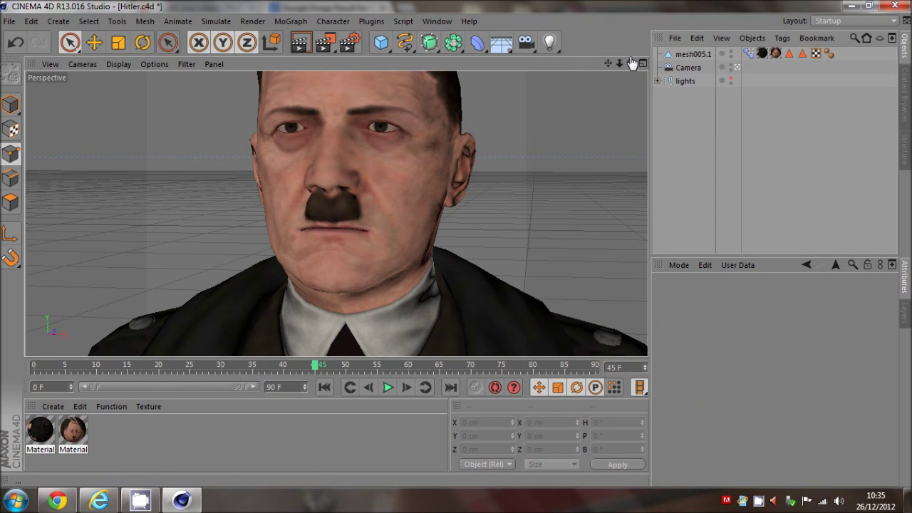
Check the Pose Morph tag's pose list in Edit mode and return the tag to Animate mode
scroll(456, 248, "up", 3)
scroll(455, 248, "down", 4)
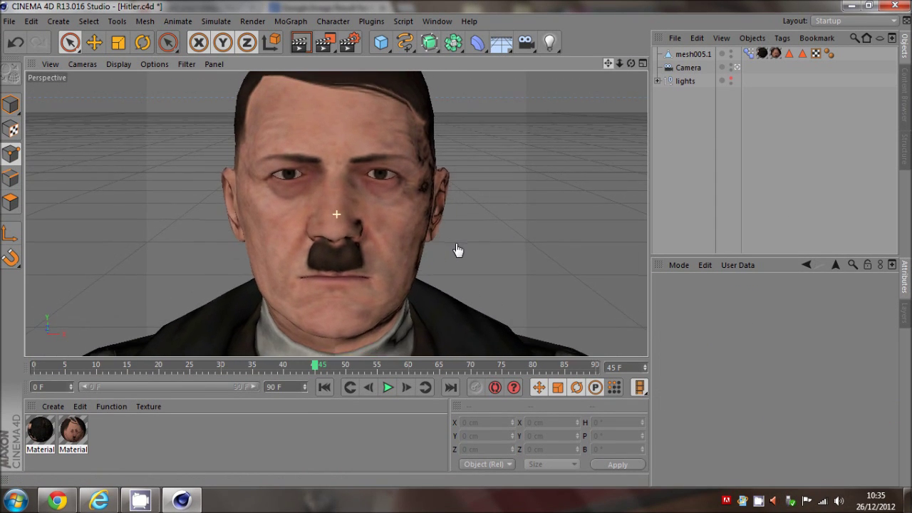
scroll(456, 248, "up", 2)
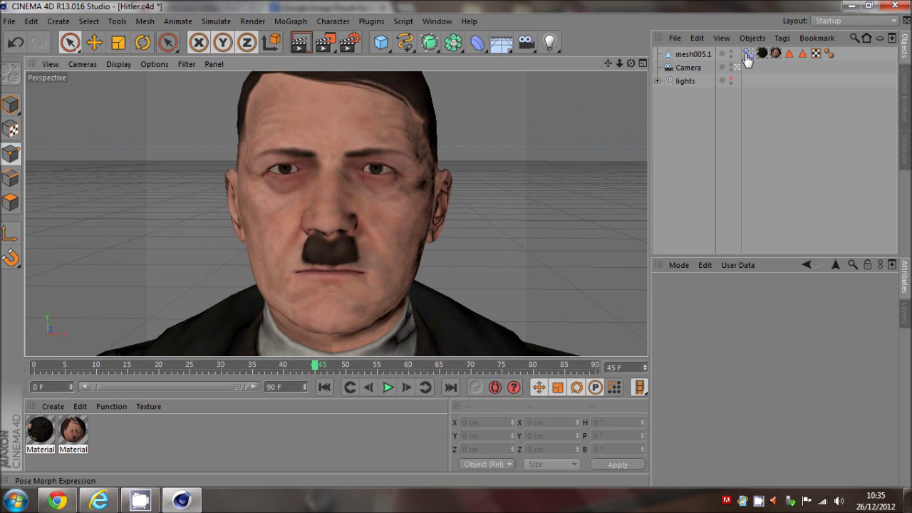
left_click(747, 55)
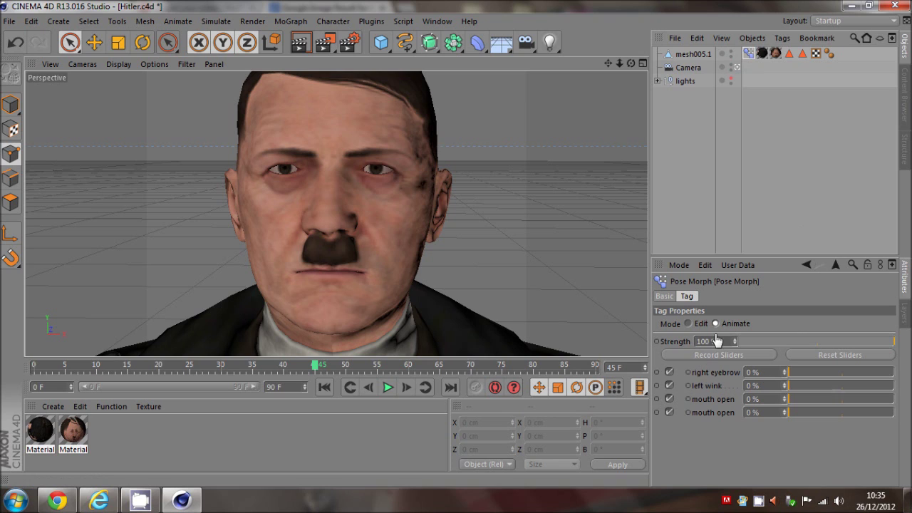
left_click(695, 325)
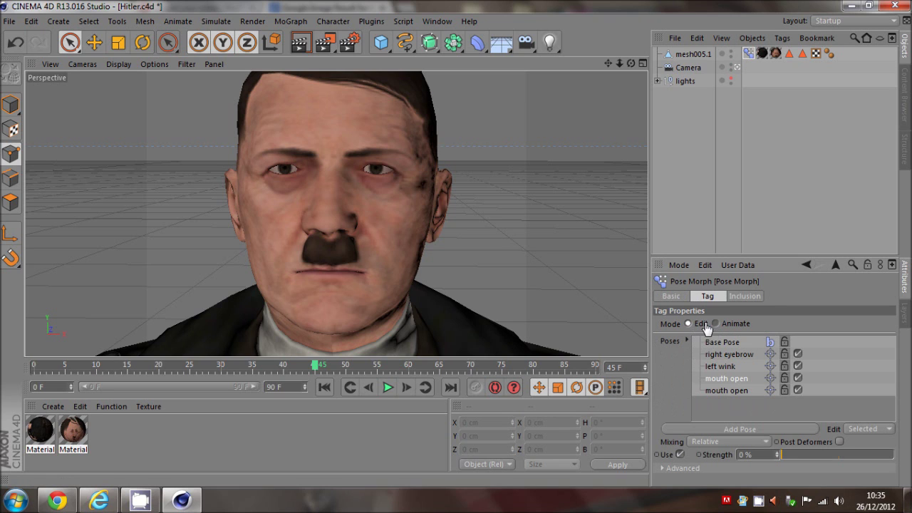
left_click(717, 325)
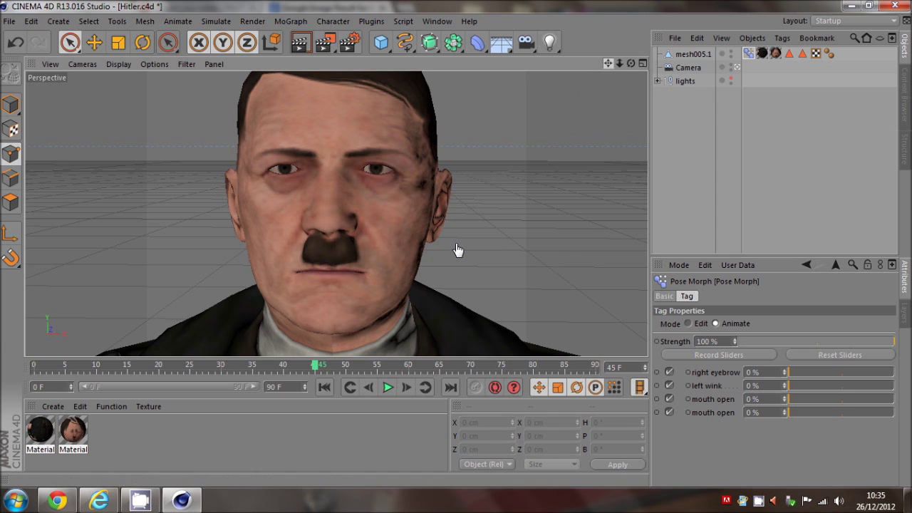
scroll(458, 249, "up", 3)
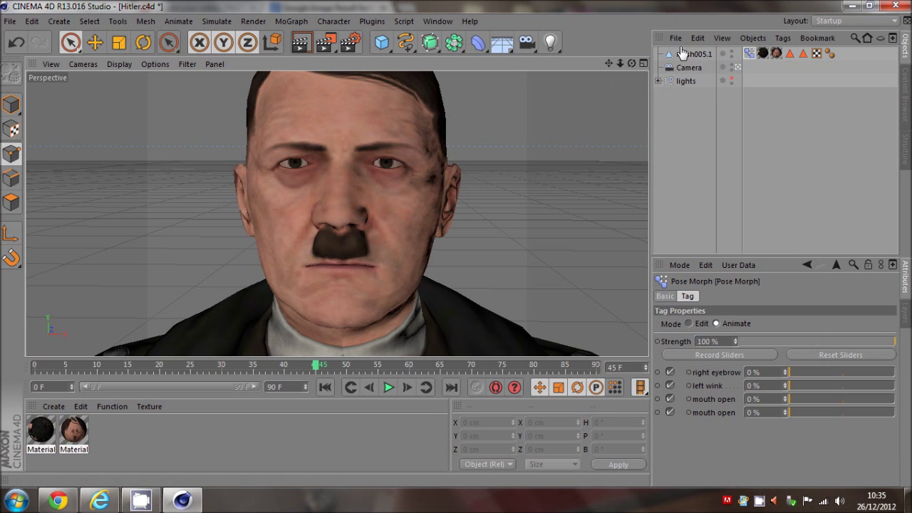
Select mesh005.1 for point editing and try to move the selected nose points sideways
left_click(10, 154)
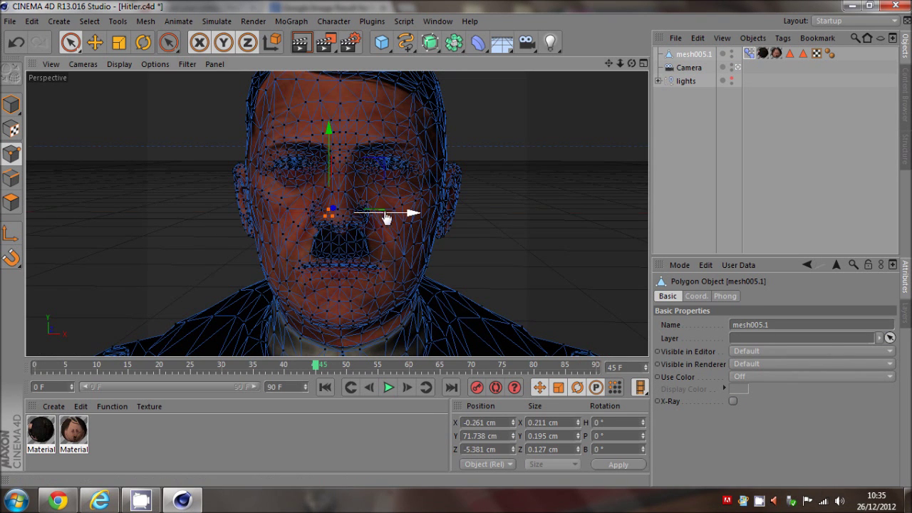
left_click_drag(385, 213, 330, 212)
left_click_drag(441, 214, 376, 206)
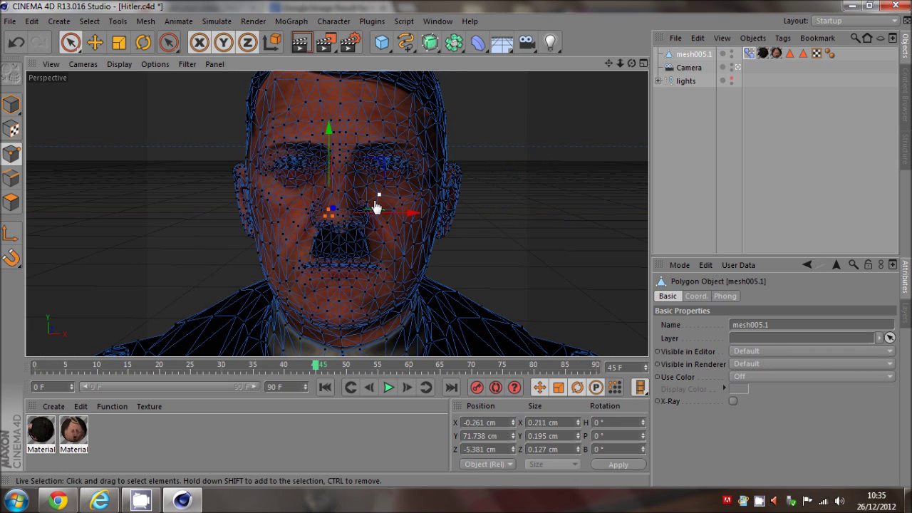
Put the Pose Morph tag in Edit mode, try moving the selected nose points sideways, and undo the move and point selection
left_click(749, 54)
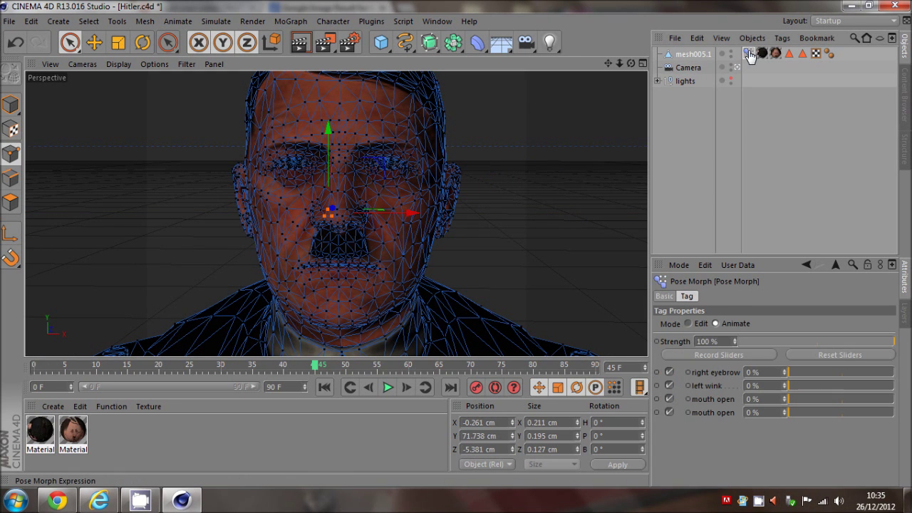
left_click(698, 324)
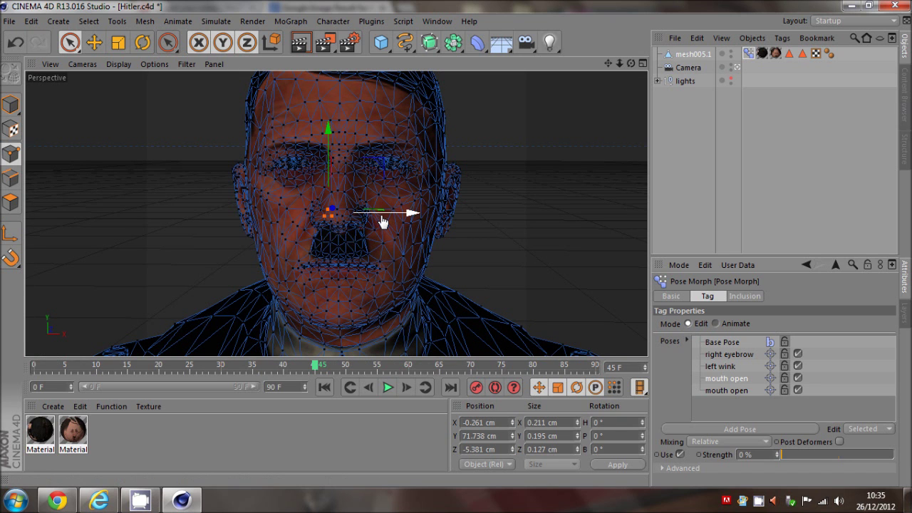
left_click_drag(380, 214, 414, 217)
key("ctrl+z")
key("ctrl+z")
key("ctrl+z")
key("ctrl+z")
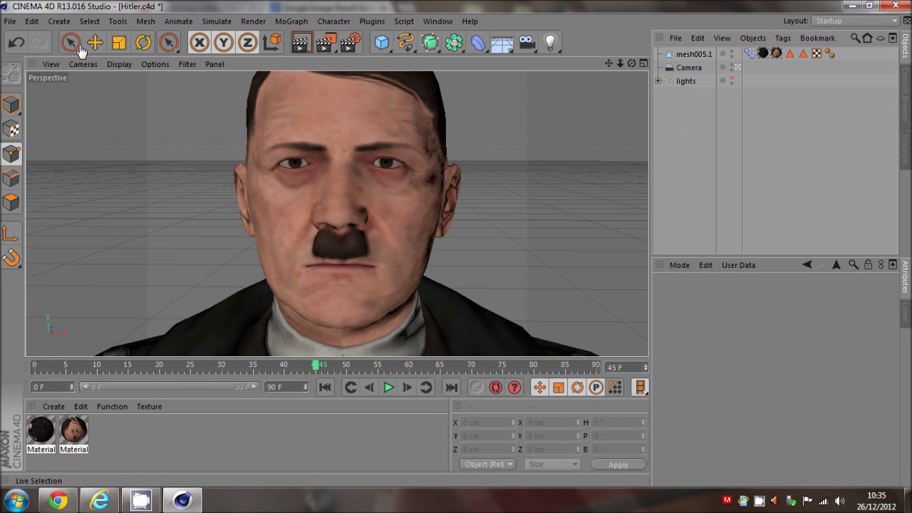
Test the Pose Morph with left wink at 55% and the mouth open poses at 23% and 100%, and return all to 0%
left_click(71, 43)
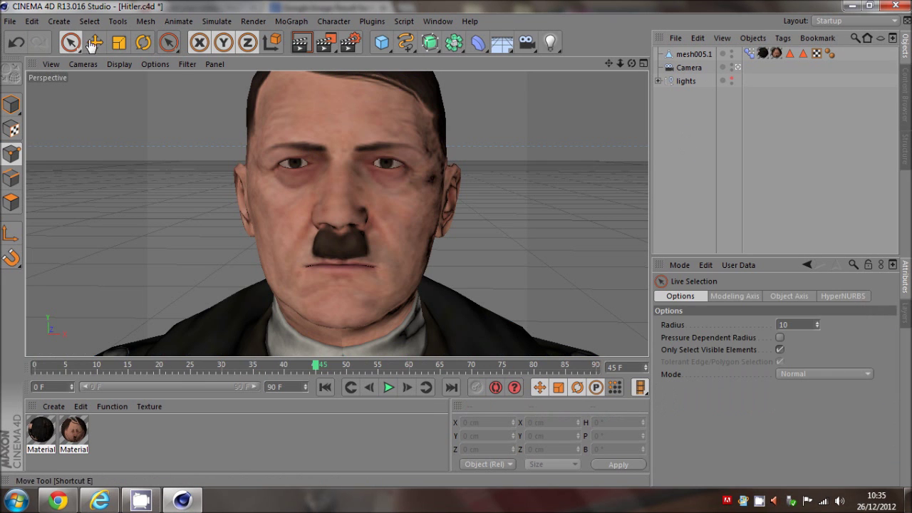
left_click(748, 55)
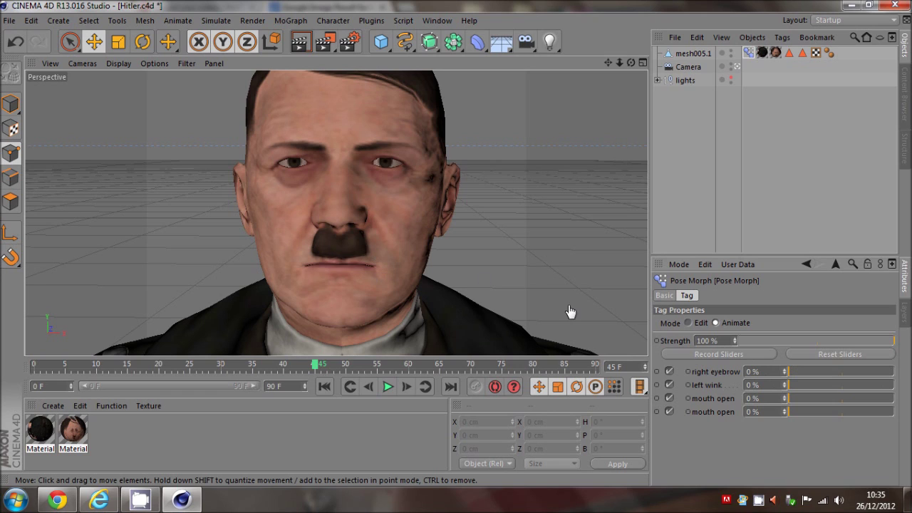
left_click_drag(798, 377, 907, 419)
left_click(812, 398)
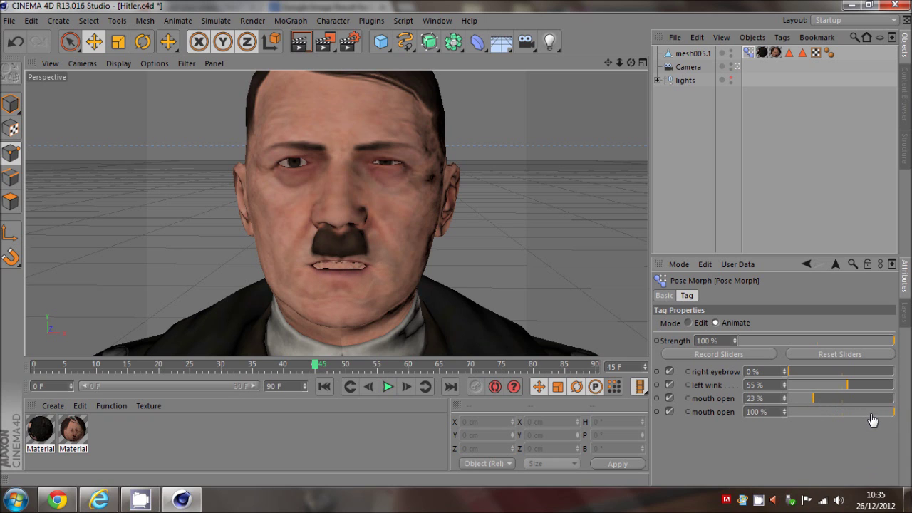
left_click_drag(869, 415, 777, 399)
left_click_drag(845, 386, 702, 387)
Turn on automatic keyframing and key the right eyebrow pose at 0% on frame 27 and 100% on frame 36
left_click(494, 386)
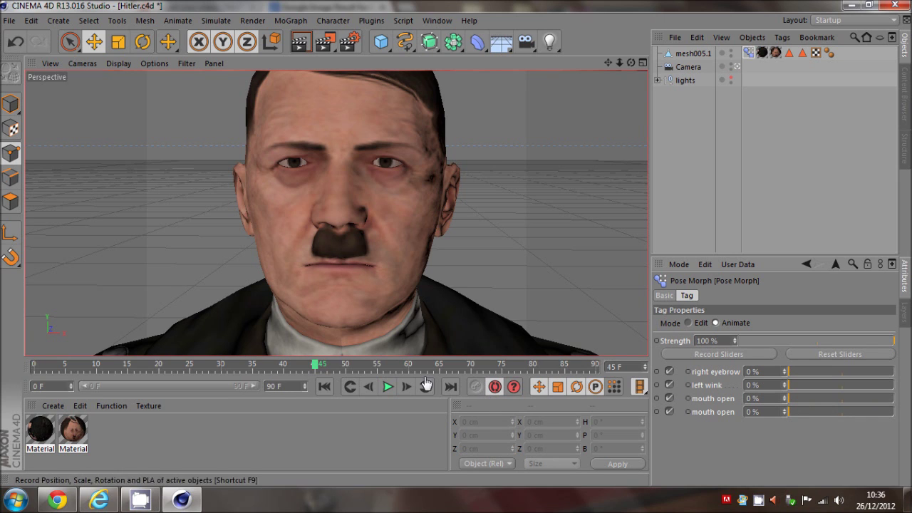
left_click_drag(315, 366, 205, 366)
left_click(790, 372)
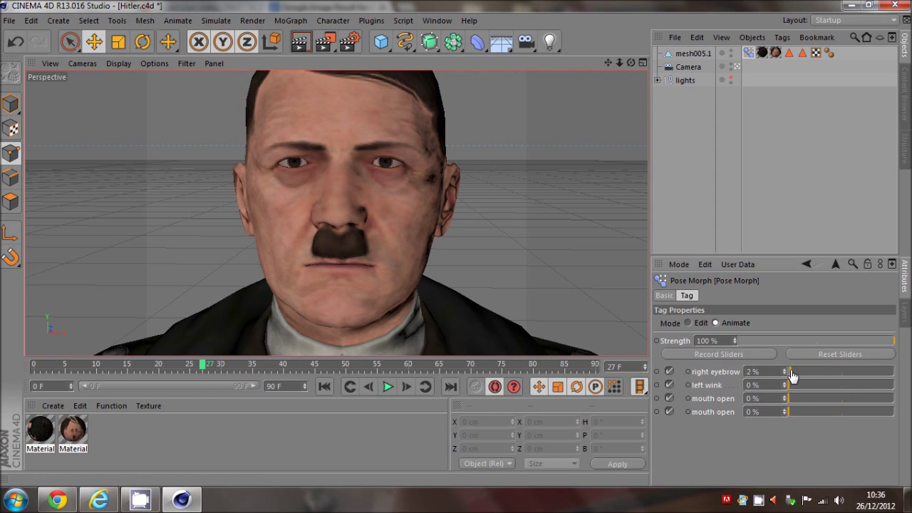
left_click_drag(204, 369, 260, 368)
left_click_drag(793, 371, 895, 374)
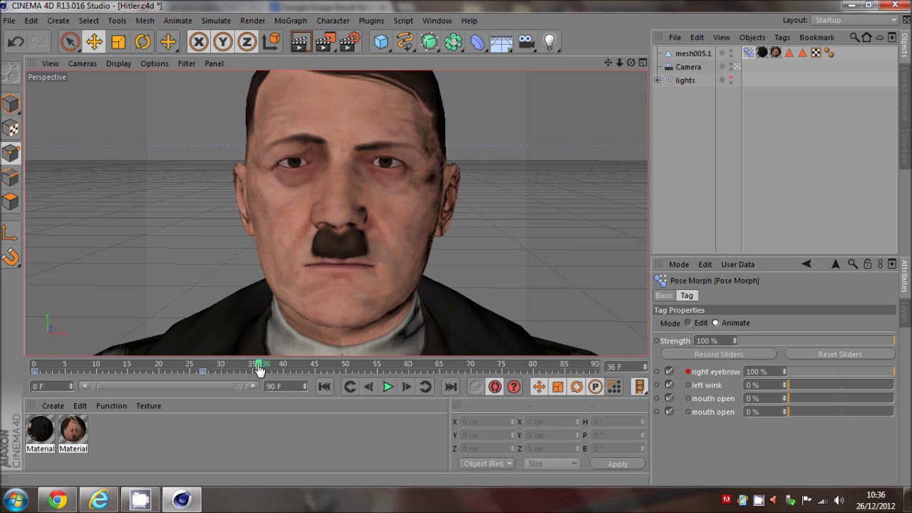
Key the left wink pose at 0% on frame 27 and 100% on frame 36
left_click_drag(263, 369, 203, 374)
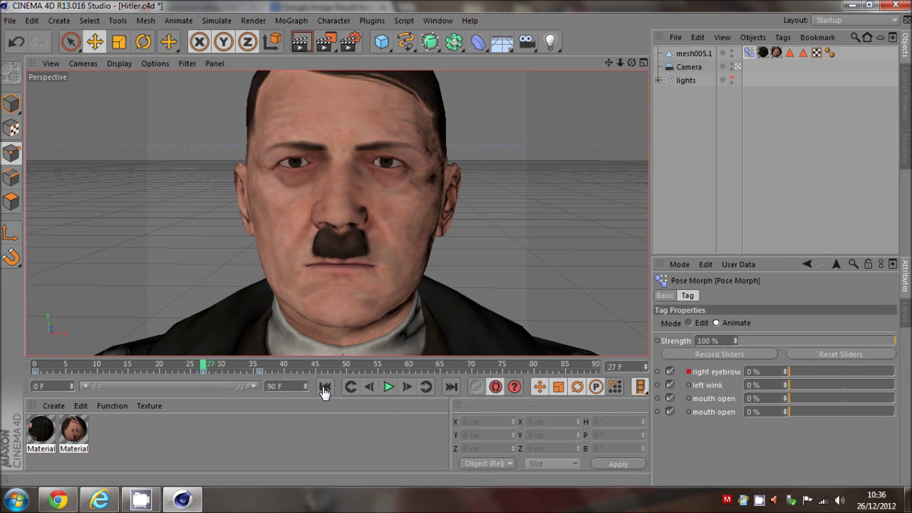
left_click(791, 387)
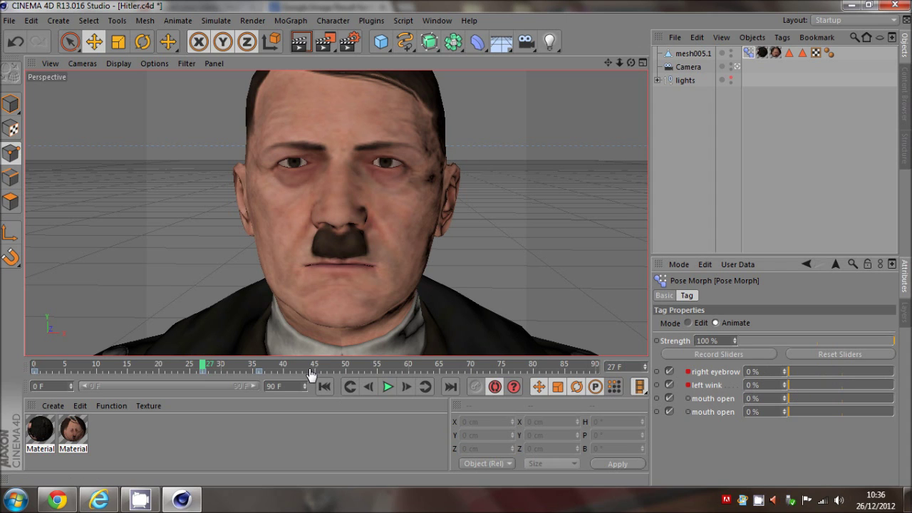
left_click_drag(203, 369, 261, 397)
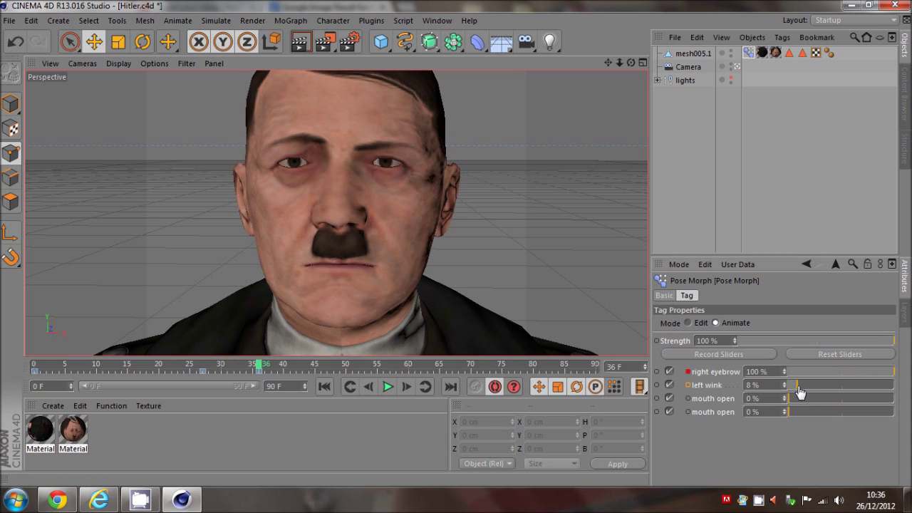
left_click_drag(798, 386, 910, 415)
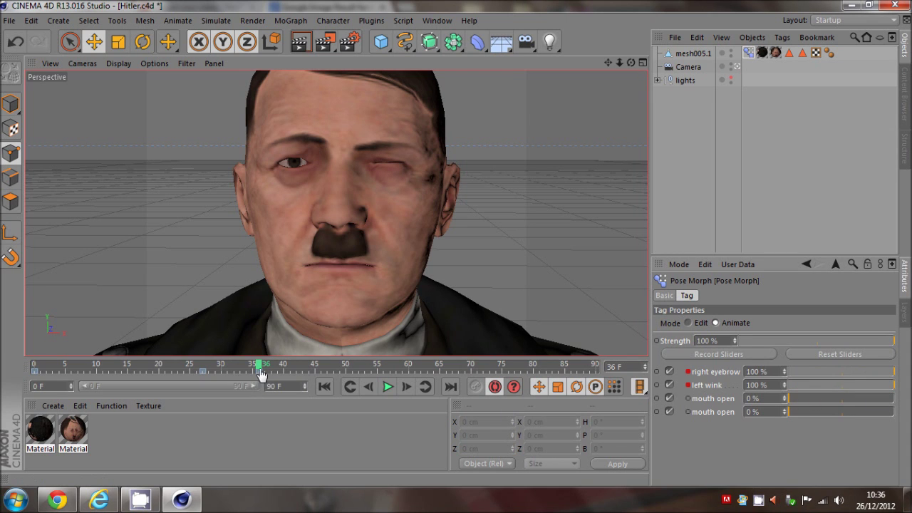
Key the first mouth open pose at 0% on frame 27 and 16% on frame 36
left_click_drag(262, 369, 205, 393)
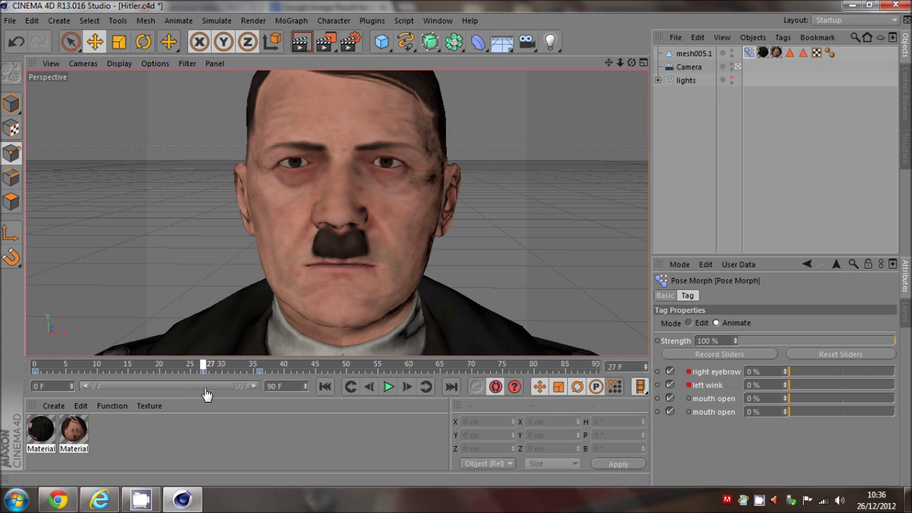
left_click(688, 399)
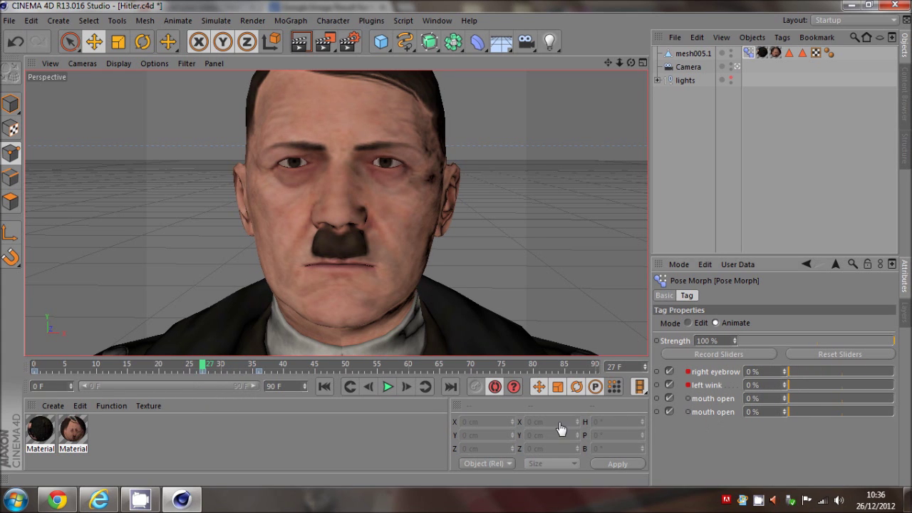
left_click_drag(794, 397, 576, 407)
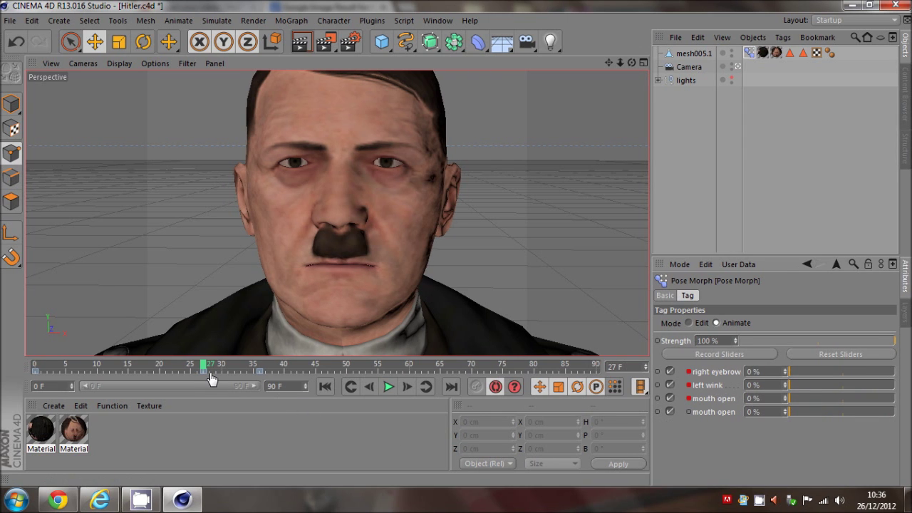
left_click_drag(206, 366, 259, 405)
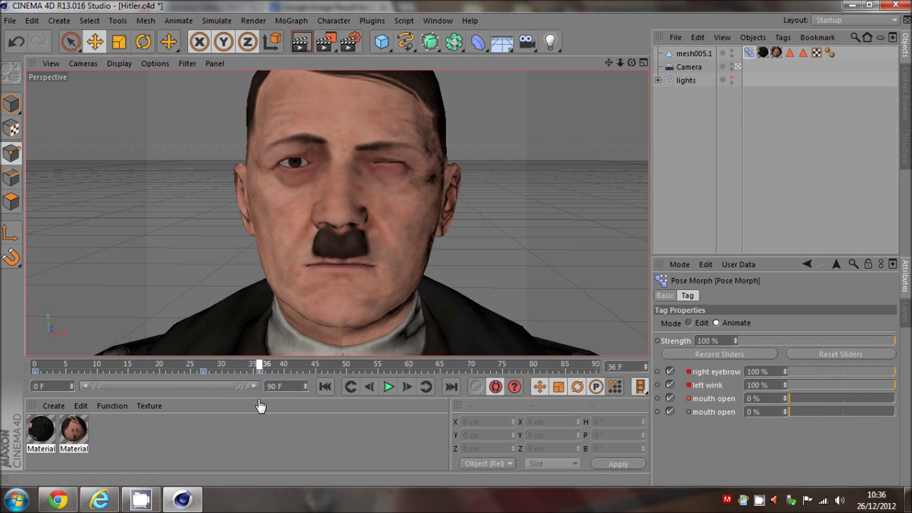
left_click(795, 403)
left_click_drag(798, 405, 805, 403)
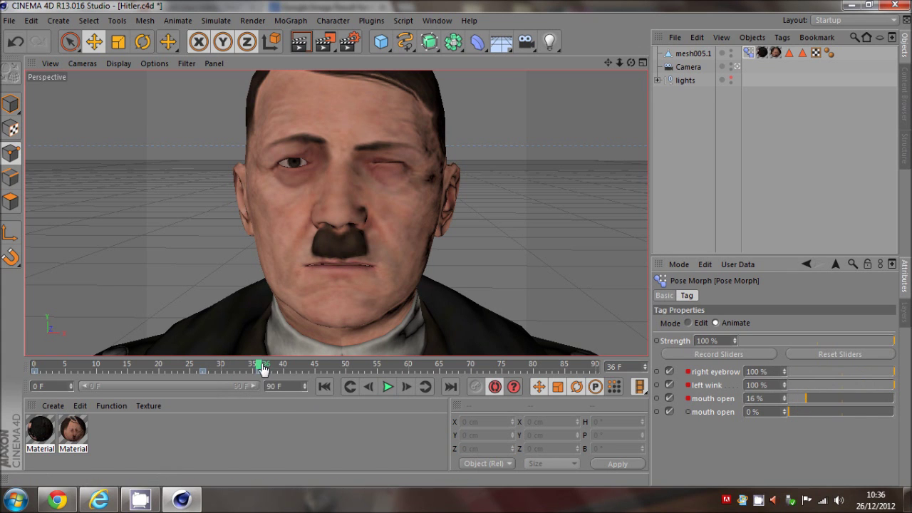
On frame 62, key right eyebrow at about 43%, left wink at 0%, and the mouth open poses at 62% and 65%
left_click_drag(263, 368, 423, 390)
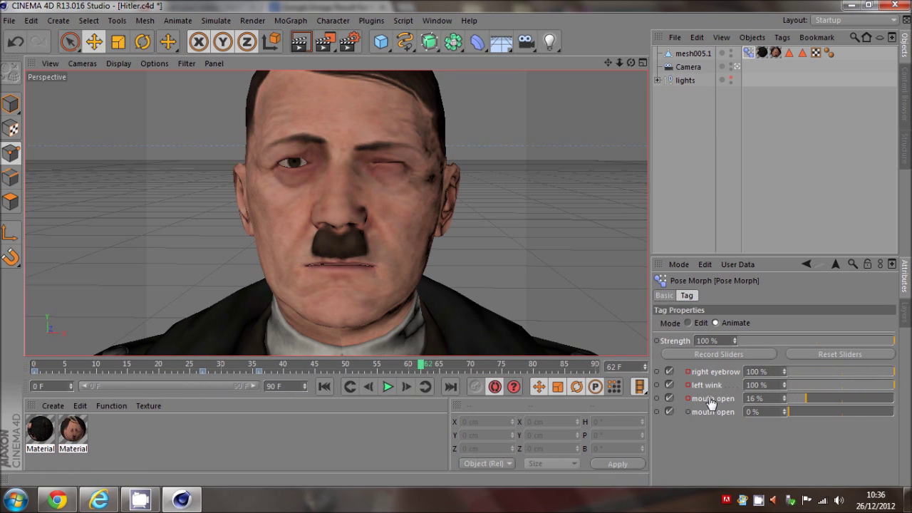
left_click_drag(794, 416, 788, 385)
left_click_drag(867, 372, 840, 382)
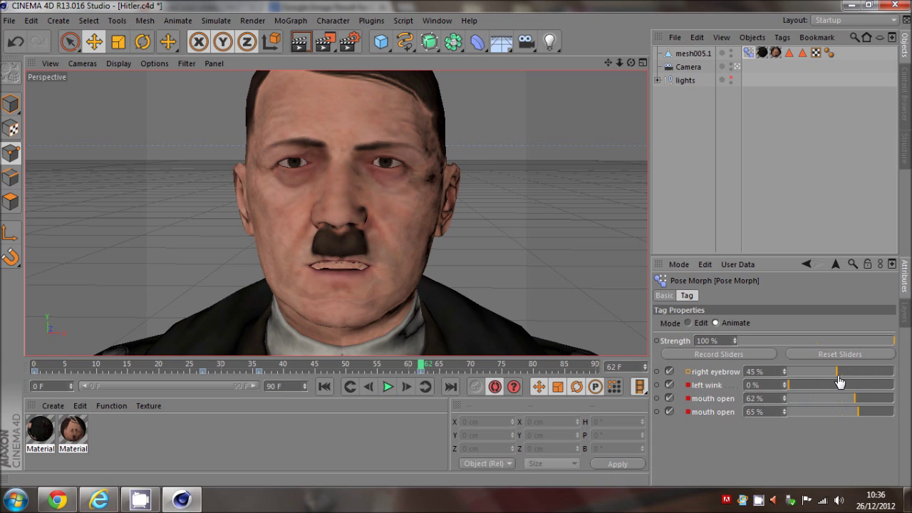
Scrub through the timeline to preview the keyed facial poses
left_click(414, 367)
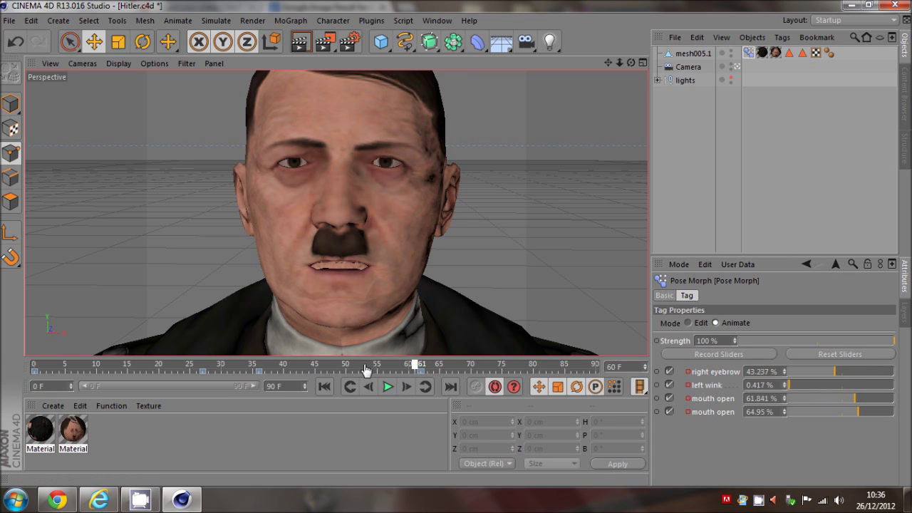
mouse_move(365, 367)
left_mouse_down()
mouse_move(76, 390)
mouse_move(504, 396)
left_mouse_up()
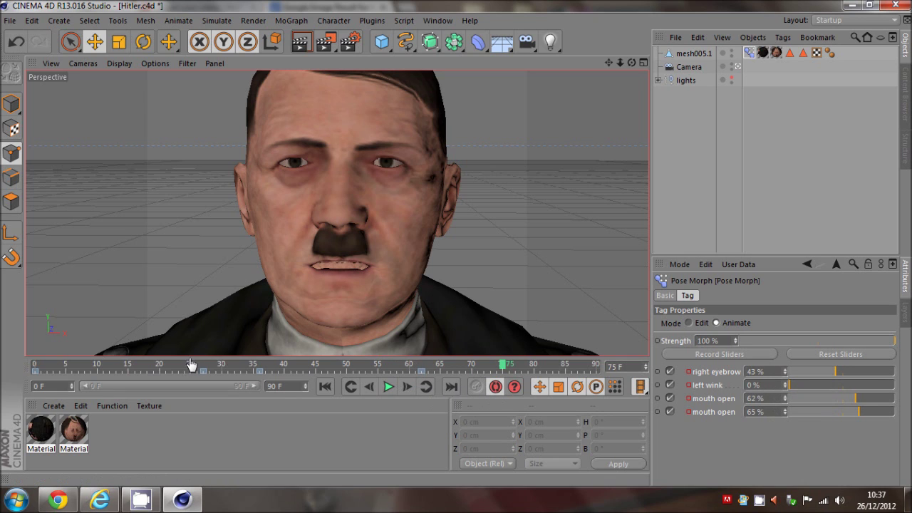
mouse_move(189, 368)
left_mouse_down()
mouse_move(123, 368)
mouse_move(137, 367)
left_mouse_up()
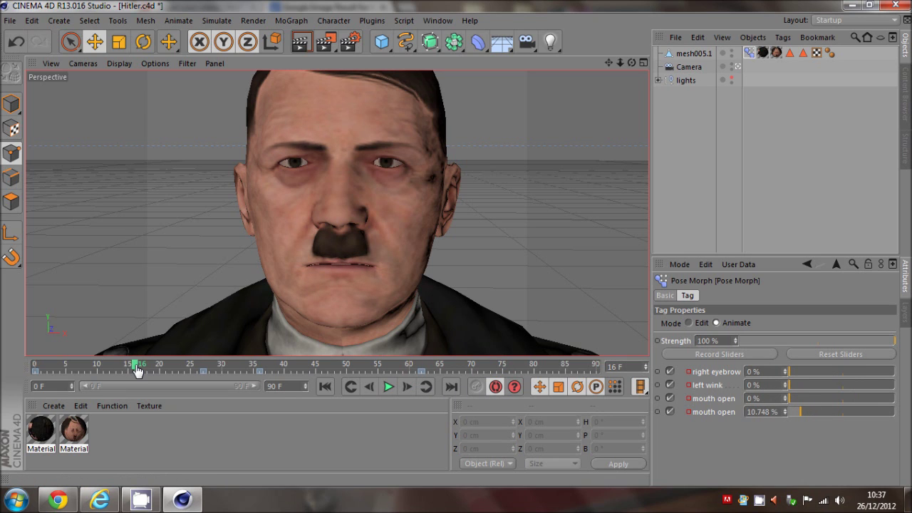
Delete all keyframes from the timeline, including the one recorded for the second mouth open pose on frame 16
left_click_drag(460, 372, 63, 383)
key("Delete")
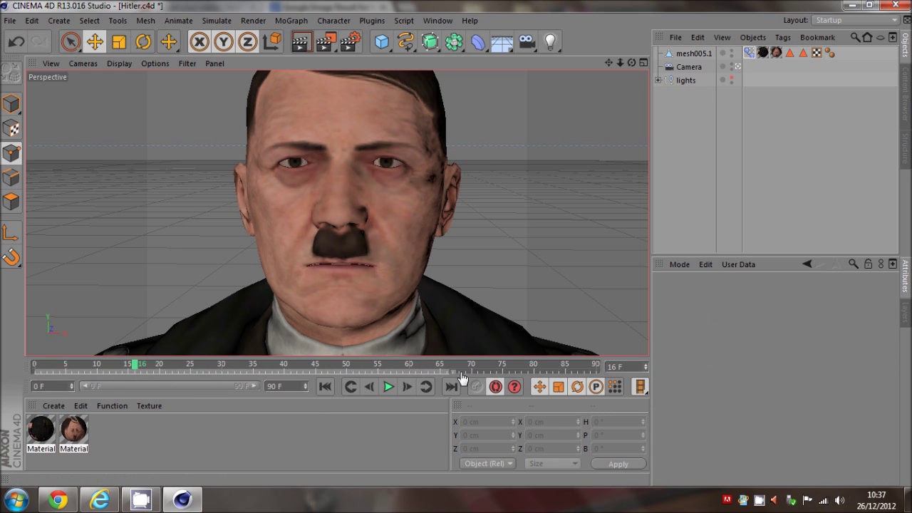
left_click(749, 53)
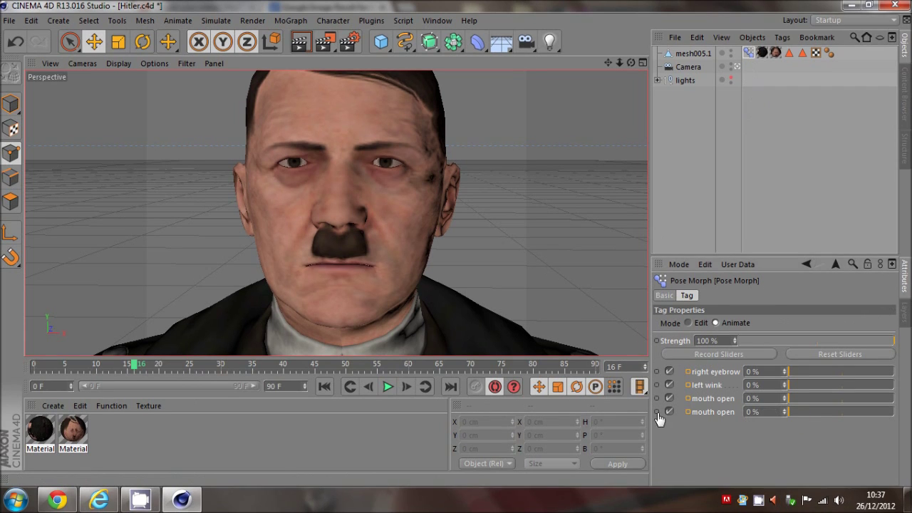
left_click(656, 411, "ctrl")
left_click(139, 370)
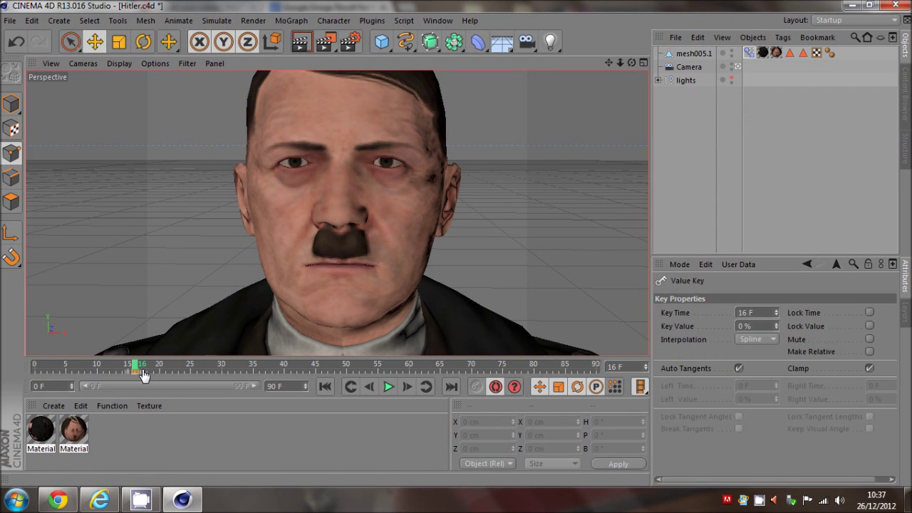
left_click(748, 53)
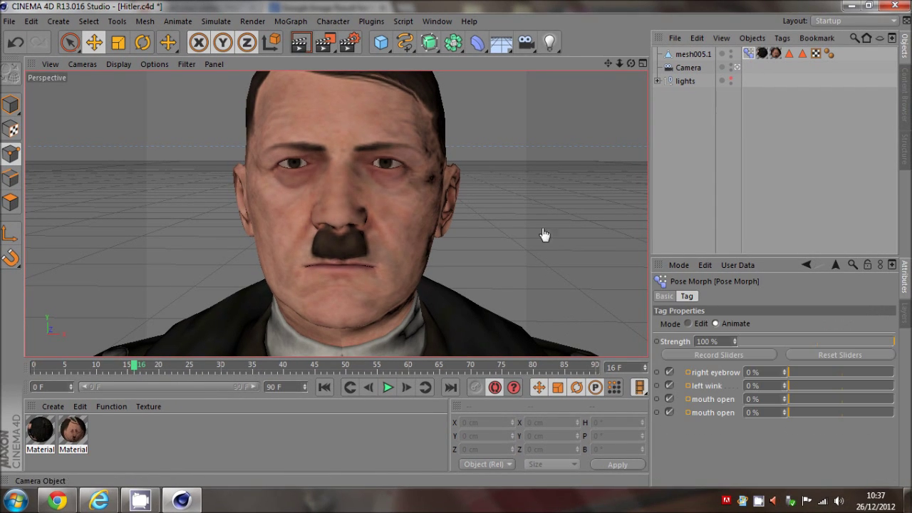
Key the right eyebrow at 0% on frame 50 and 69% on frame 57, and delete both keyframes
left_click(53, 370)
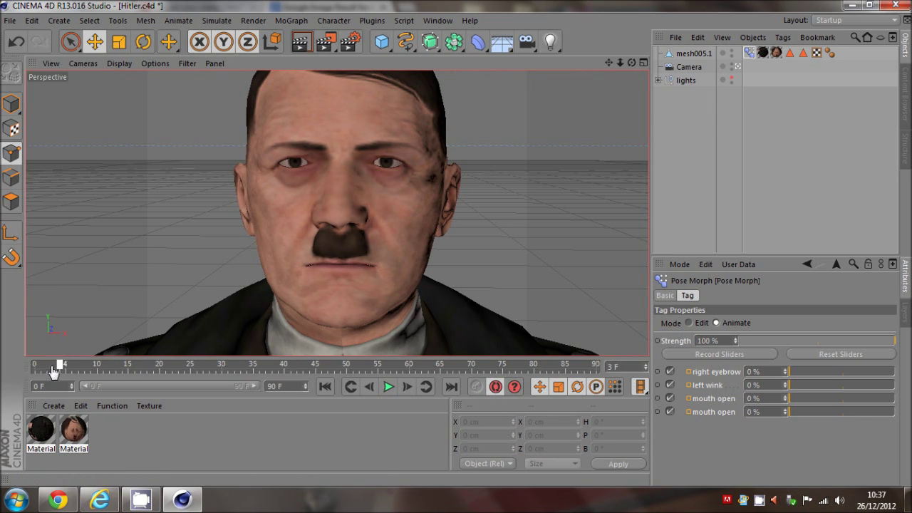
mouse_move(53, 370)
left_mouse_down()
mouse_move(123, 390)
mouse_move(242, 392)
mouse_move(82, 392)
mouse_move(349, 389)
left_mouse_up()
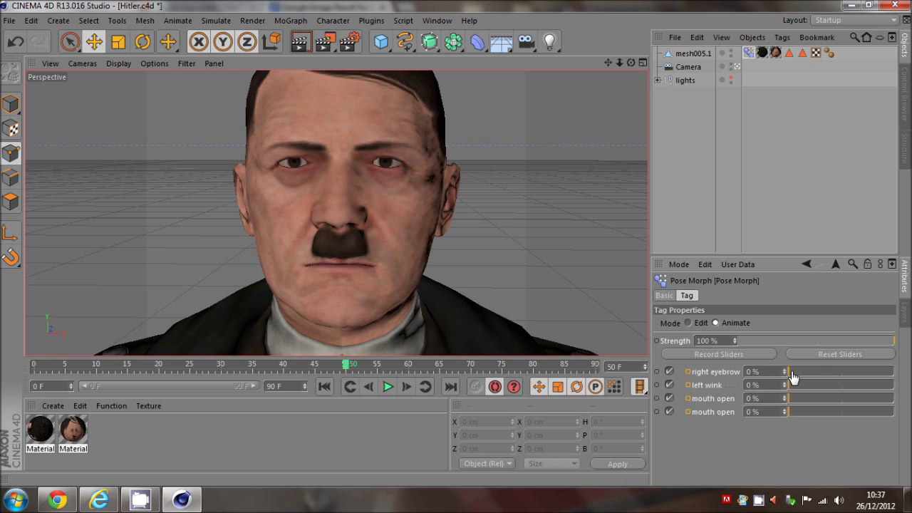
mouse_move(792, 376)
left_mouse_down()
mouse_move(837, 377)
mouse_move(773, 386)
left_mouse_up()
left_click_drag(344, 373, 390, 369)
left_click_drag(793, 372, 860, 373)
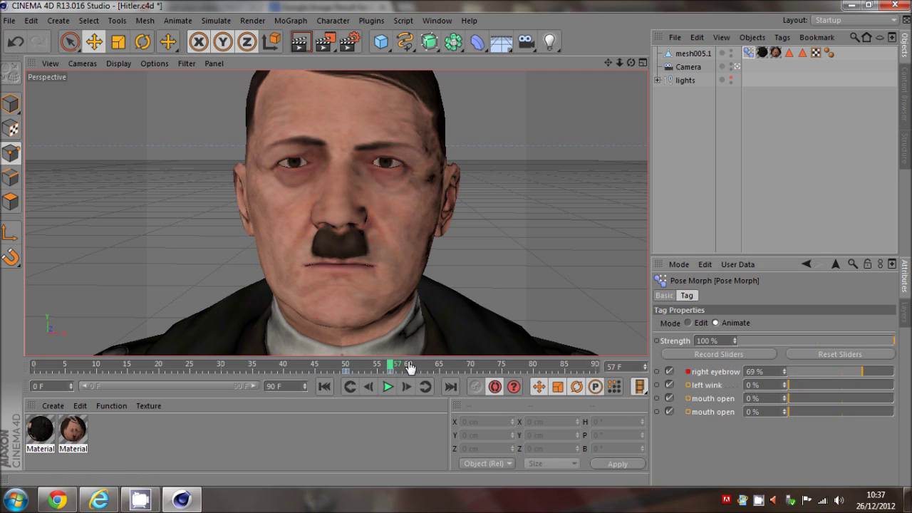
mouse_move(371, 365)
left_mouse_down()
mouse_move(343, 365)
mouse_move(401, 367)
mouse_move(333, 374)
left_mouse_up()
key("Delete")
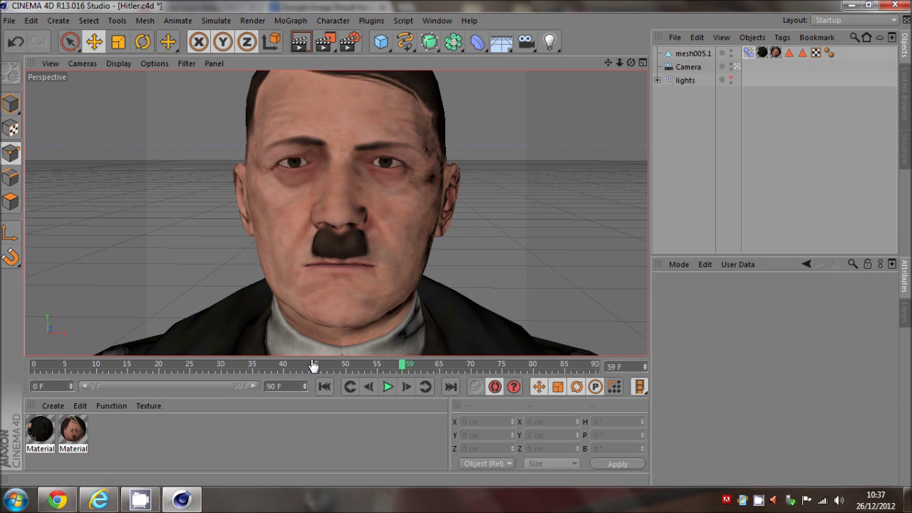
Set the right eyebrow pose to 35%, move to frame 21, turn off automatic keyframing, and deselect the Pose Morph tag
left_click(748, 53)
mouse_move(790, 371)
left_mouse_down()
mouse_move(855, 373)
mouse_move(825, 372)
left_mouse_up()
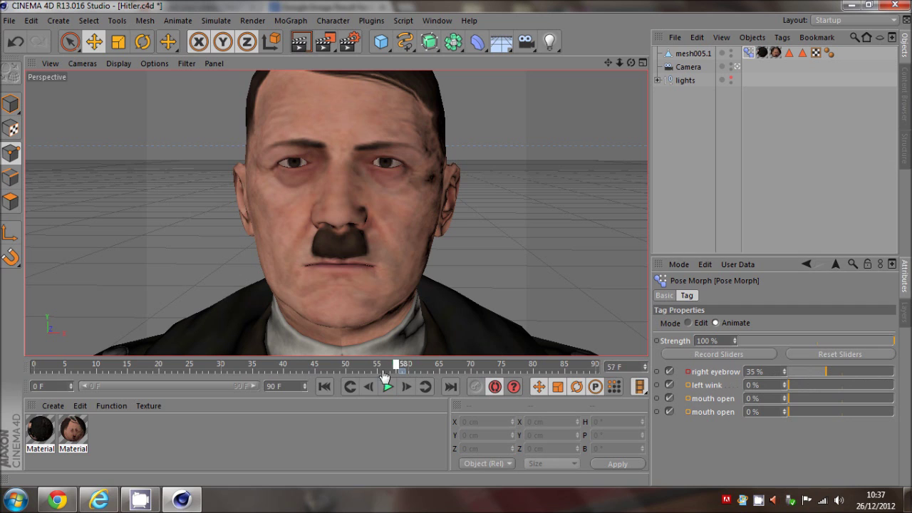
left_click_drag(403, 368, 164, 368)
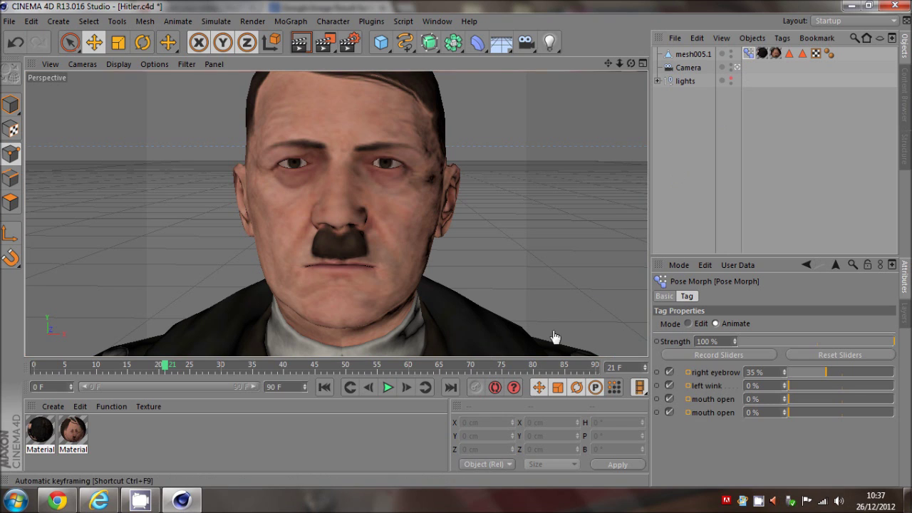
left_click(701, 209)
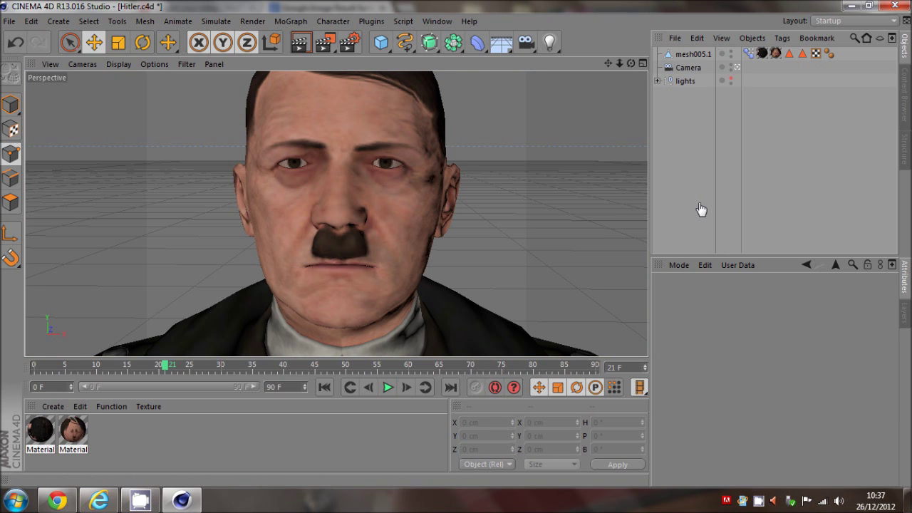